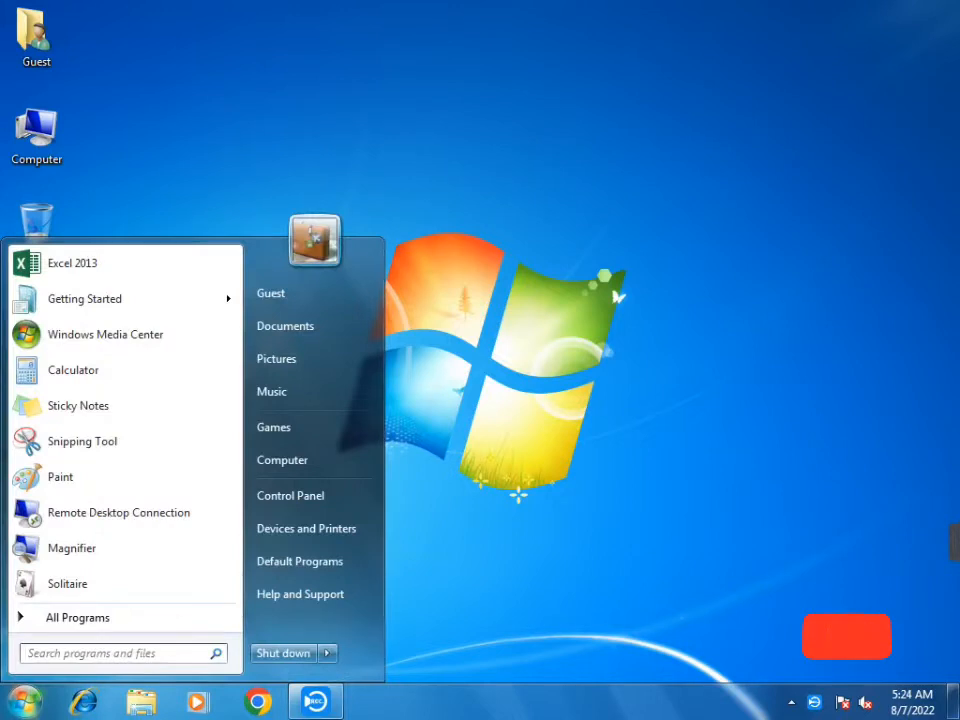
Launch Excel 2013, dismiss the Office activation wizard and create a blank workbook
left_click(78, 618)
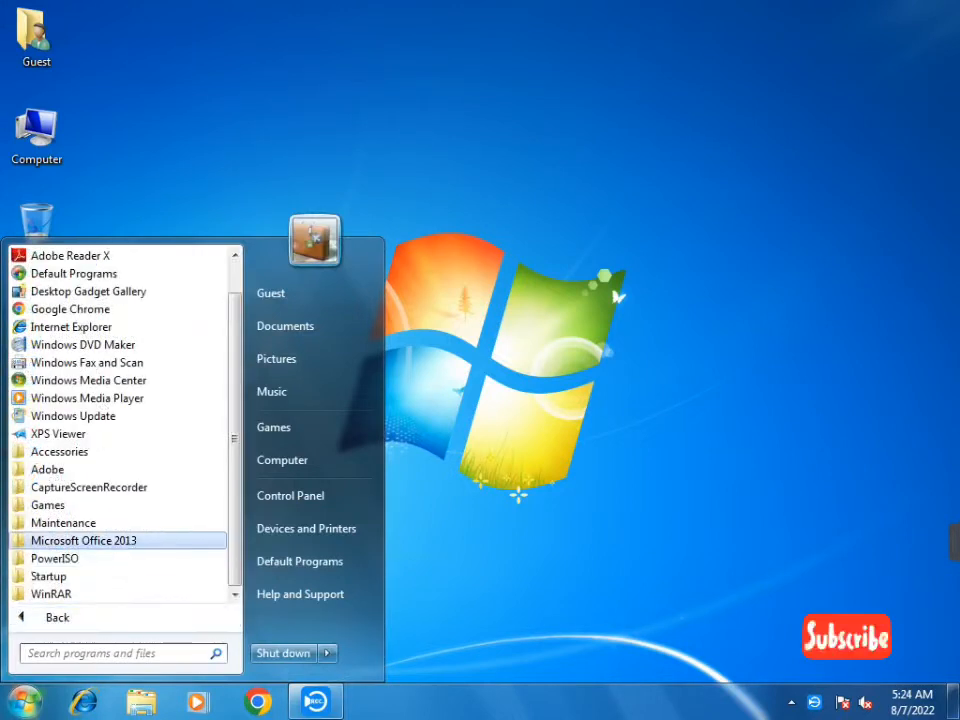
left_click(84, 540)
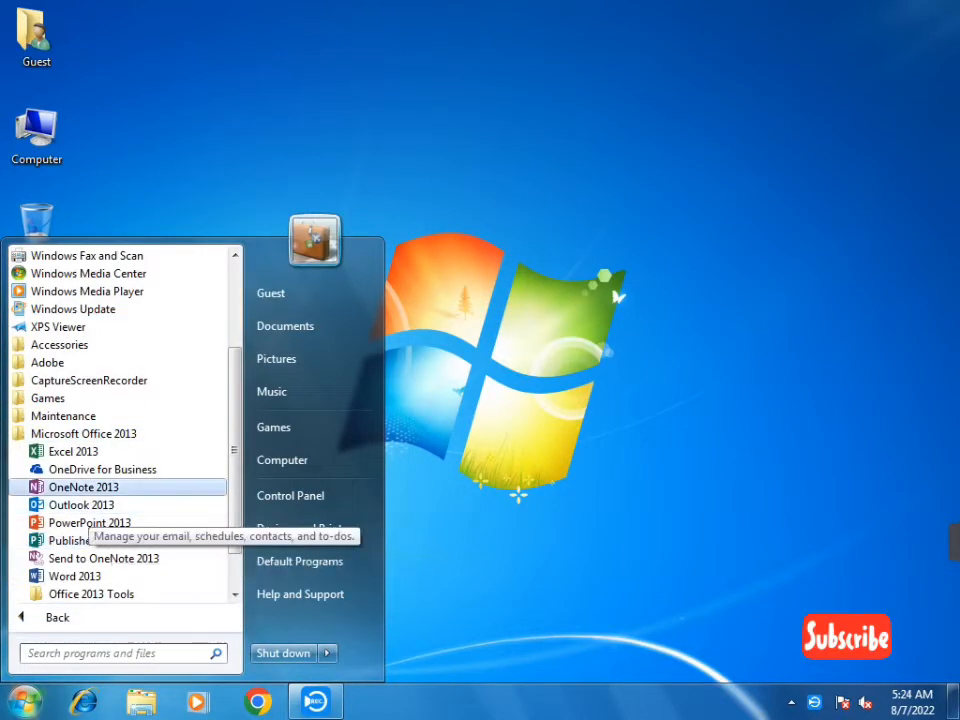
left_click(73, 451)
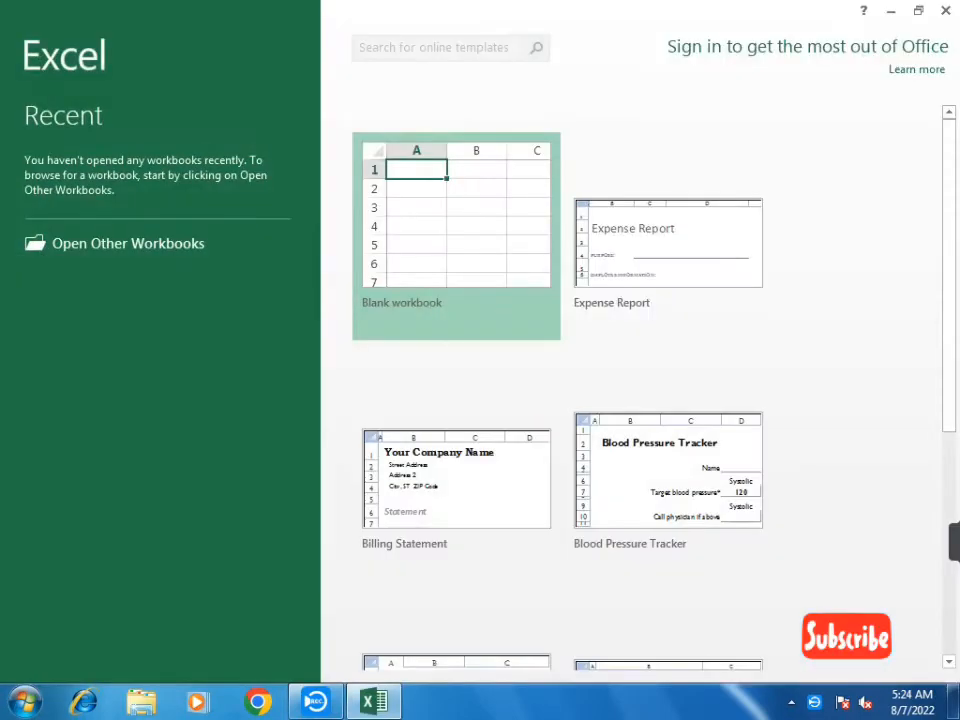
left_click(691, 141)
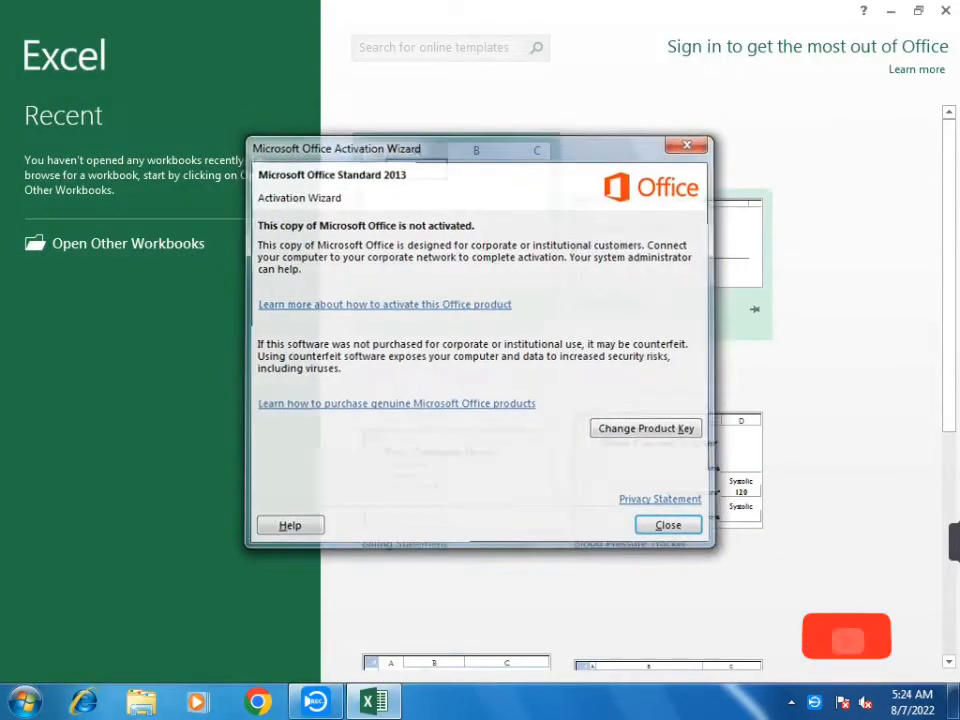
left_click(440, 180)
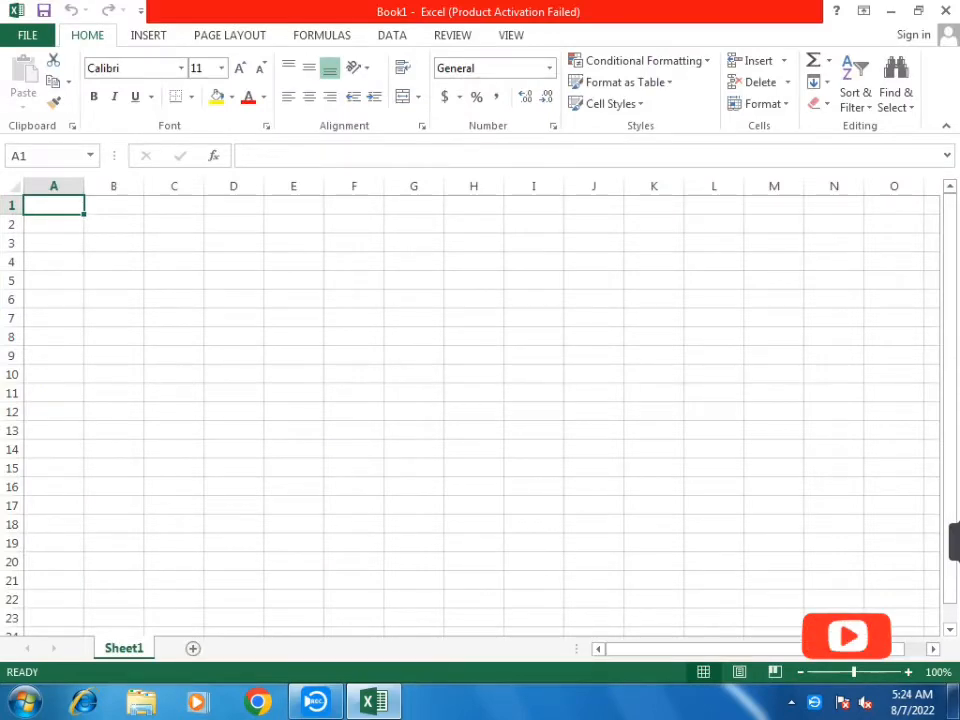
Widen column A slightly and enter the headers EMP ID in A1 and NAME in B1
scroll(470, 400, "up", 5)
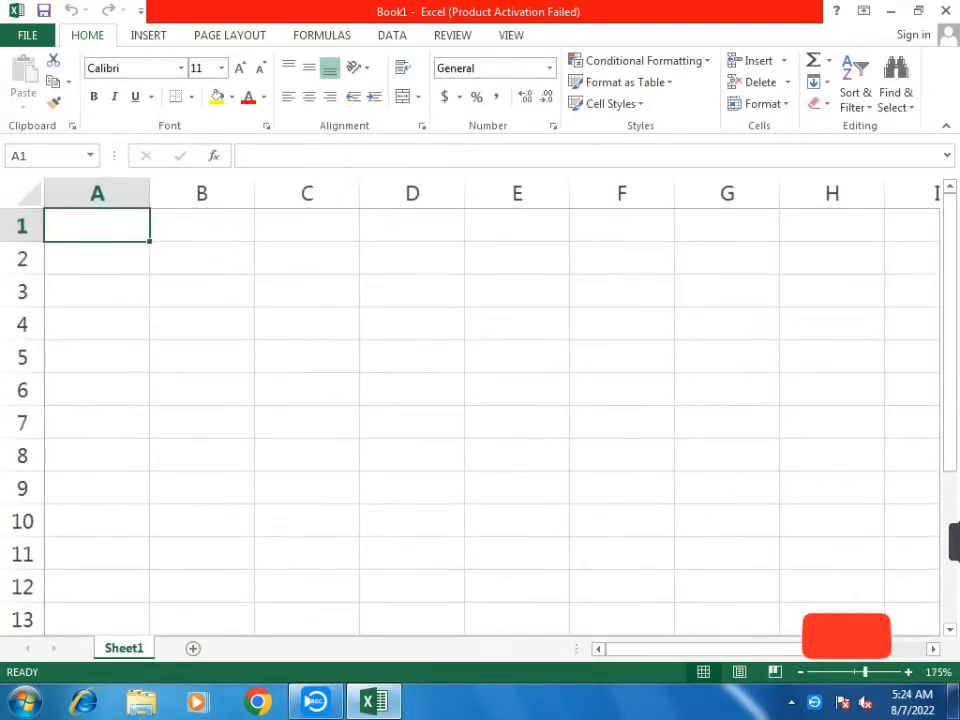
left_click_drag(150, 193, 167, 193)
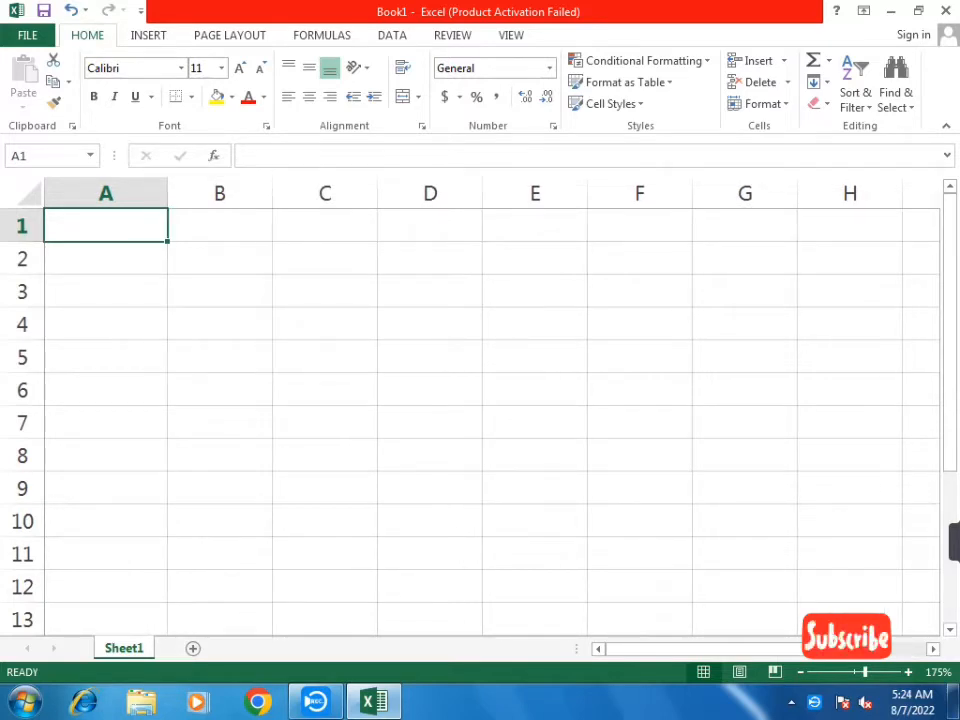
type("EM")
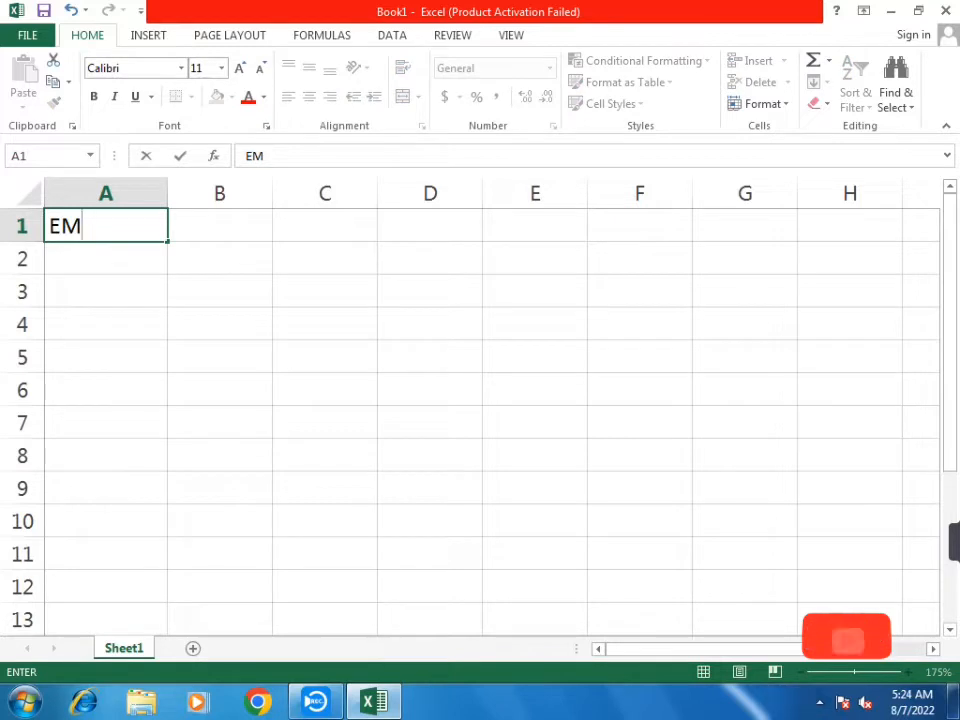
type("P ID")
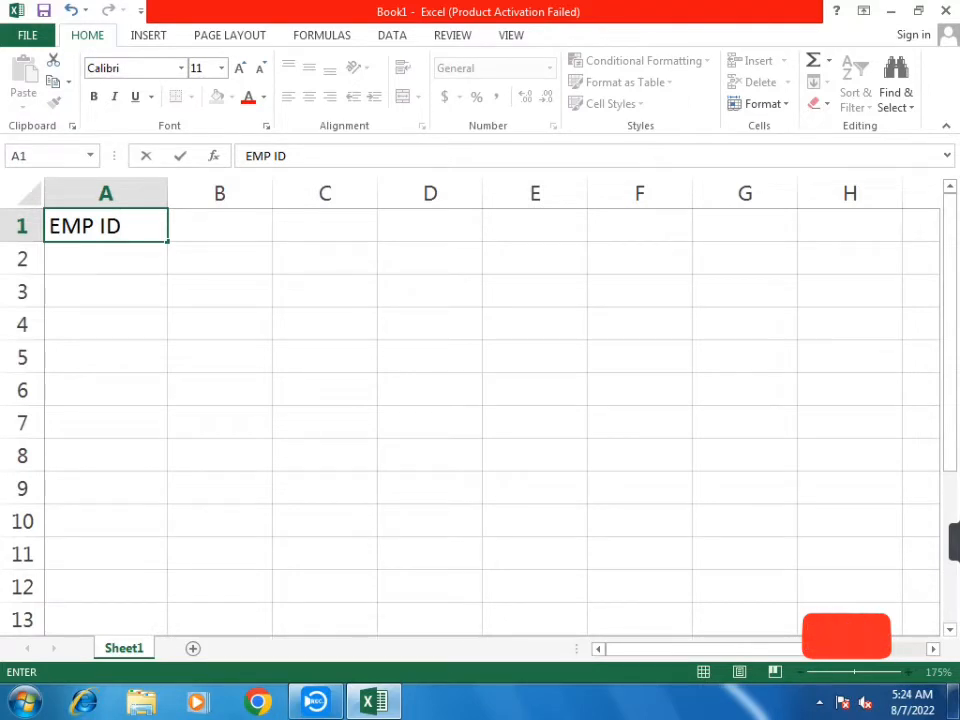
key("Tab")
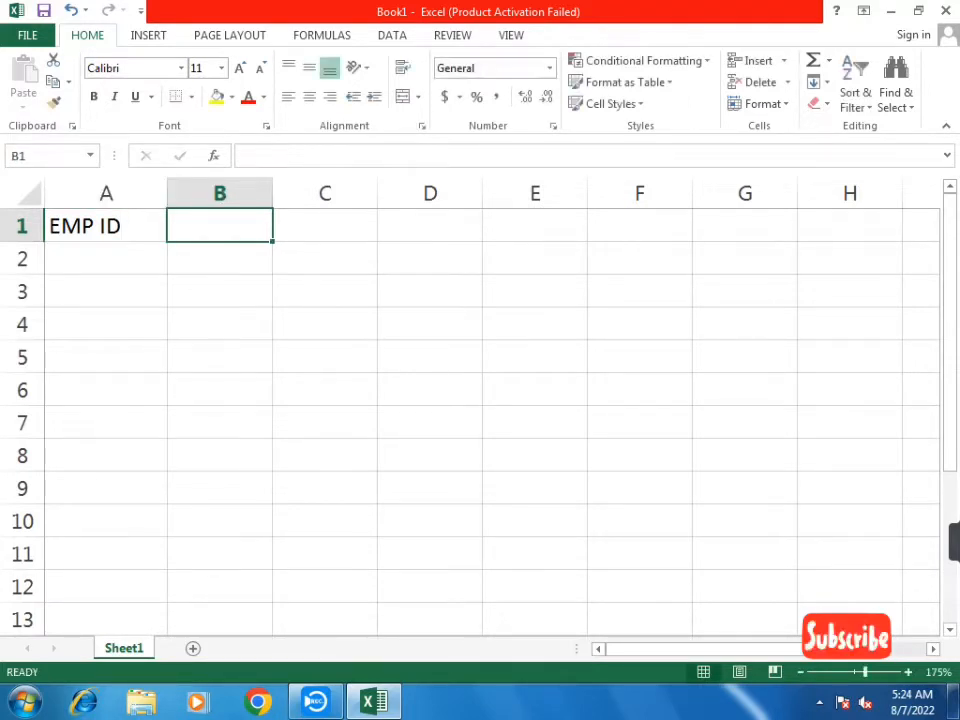
type("NAME")
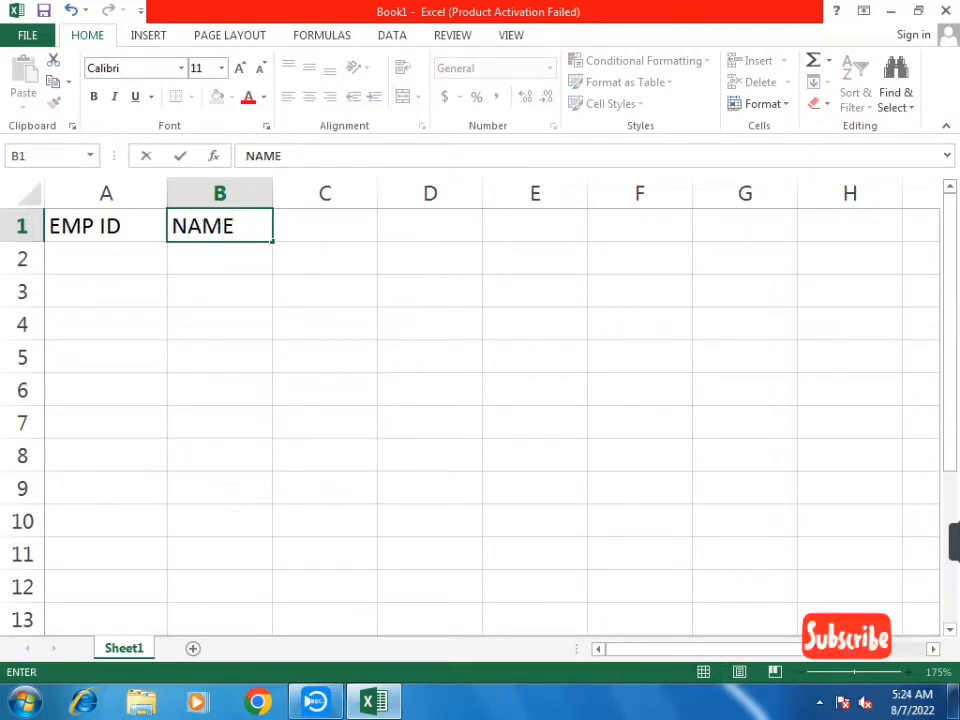
key("Tab")
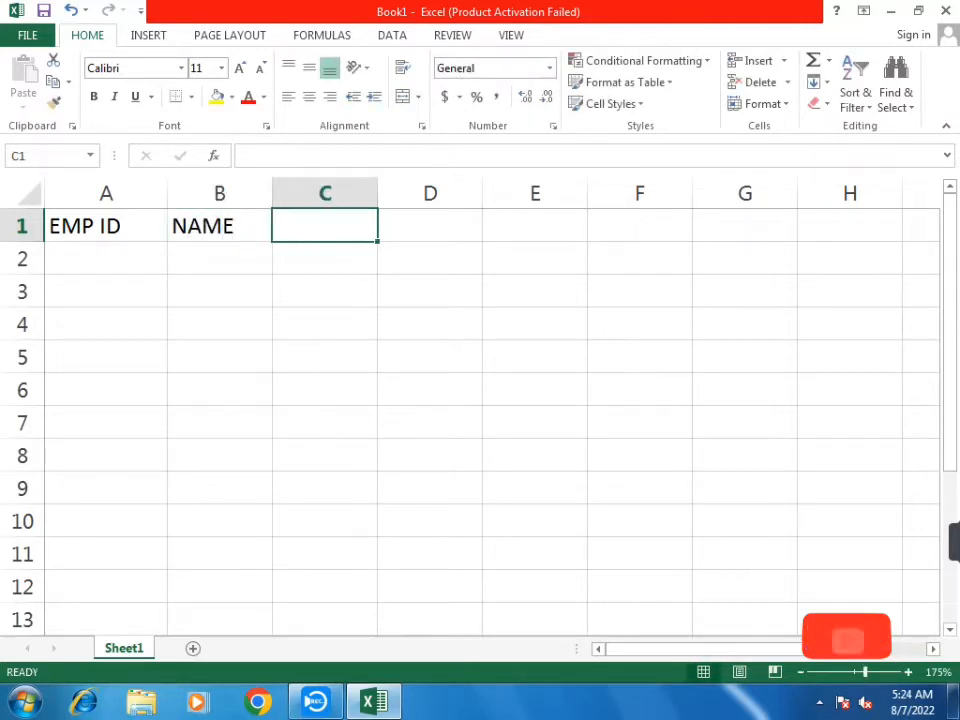
Enter the header DESIGNATION in C1 and autofit column C to its text
type("DE")
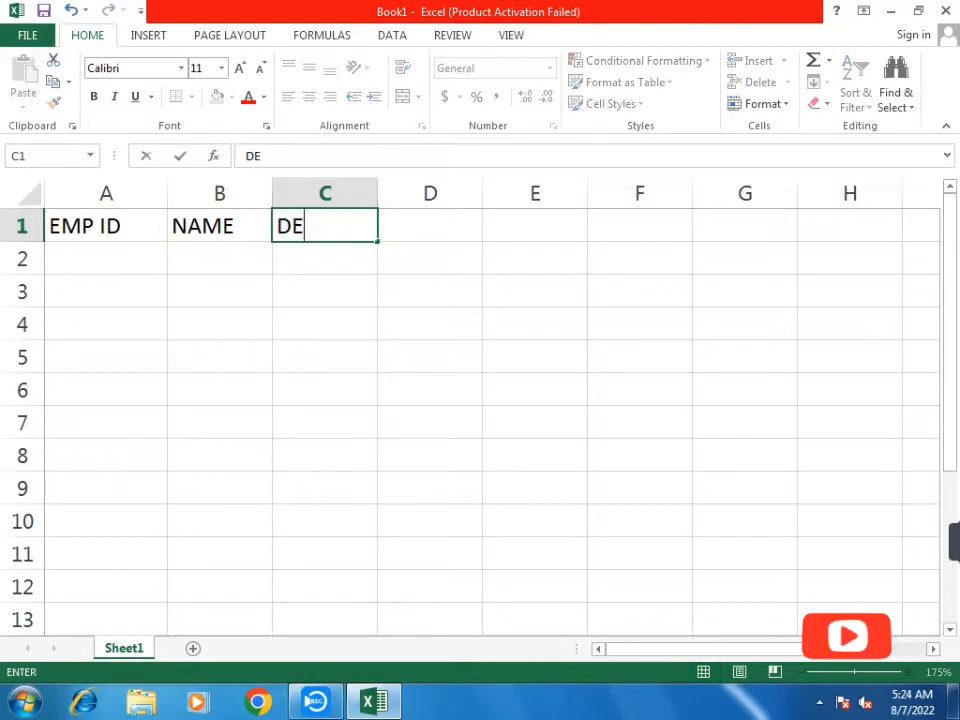
type("SIG")
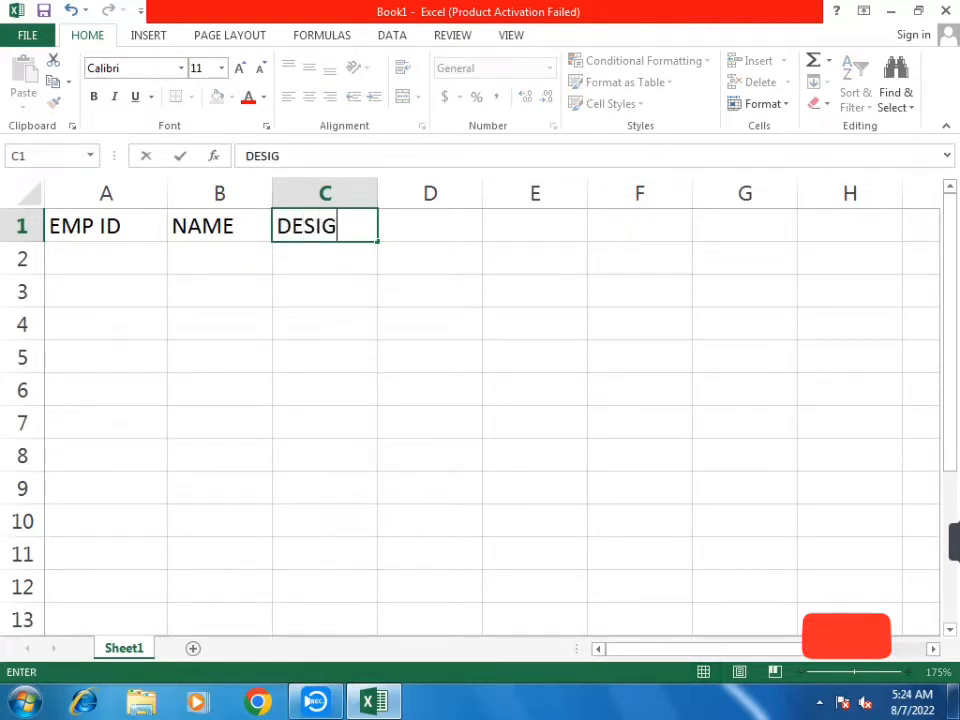
type("NA")
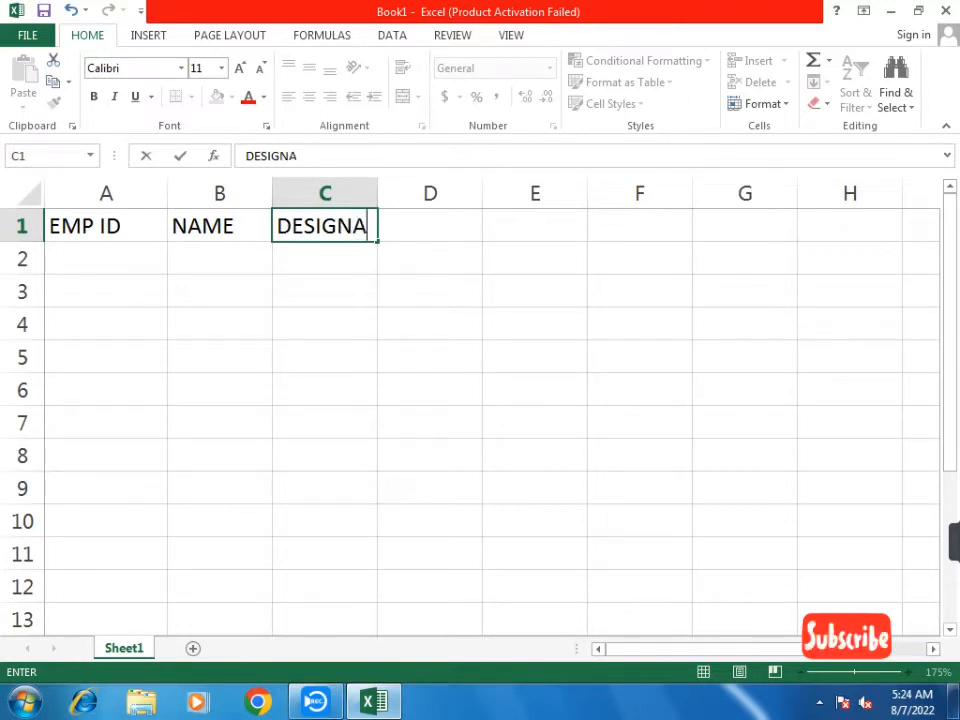
type("TION")
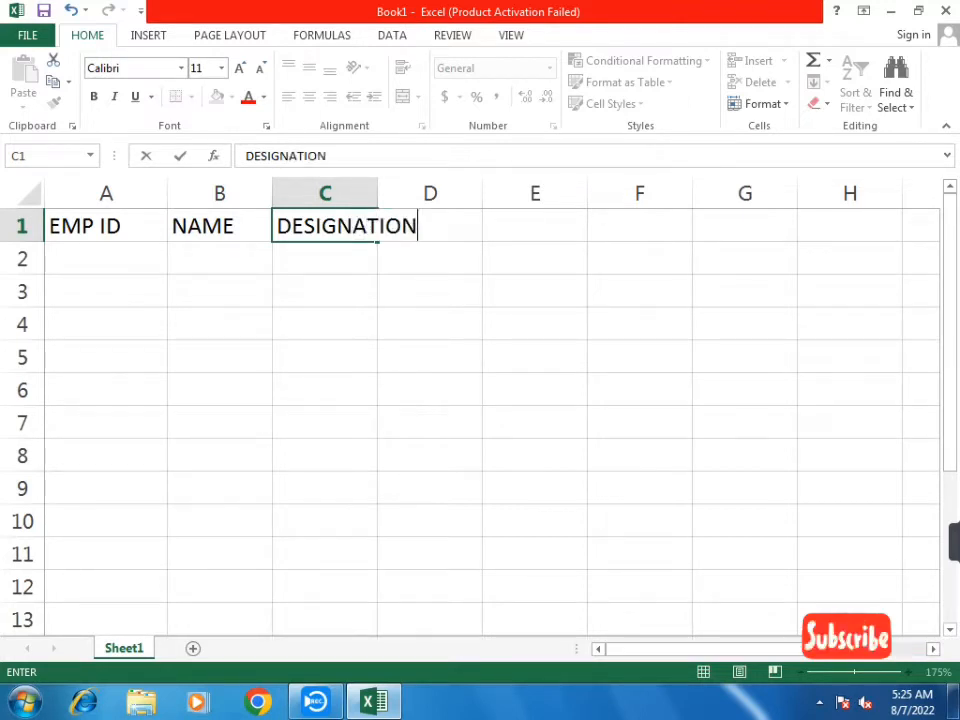
double_click(377, 193)
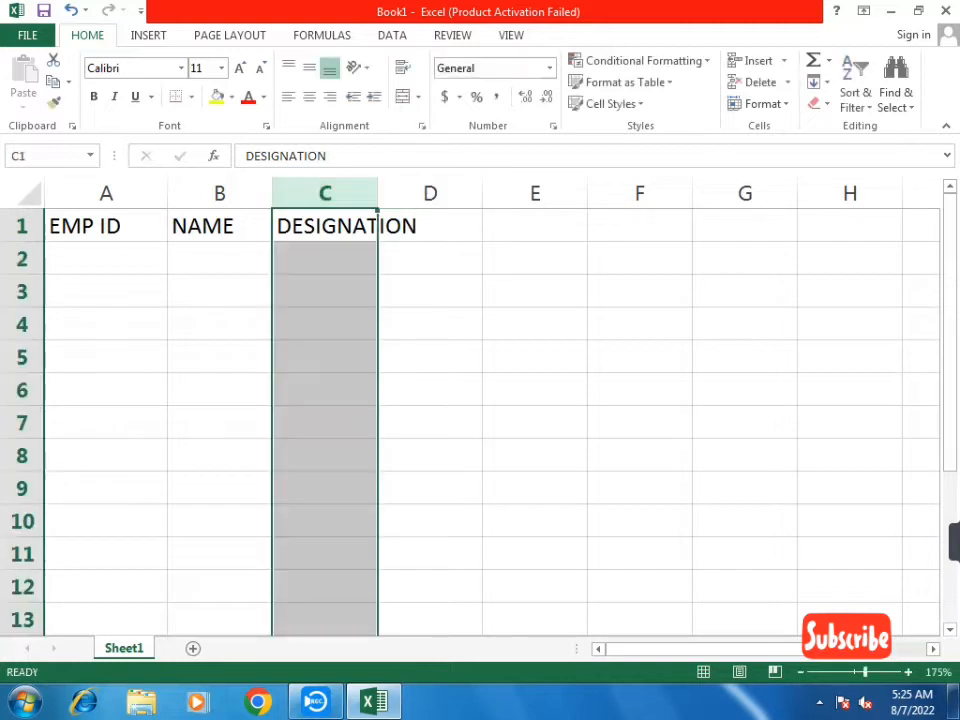
Enter the header BASIC PAY in D1 and autofit column D to its text
left_click(479, 226)
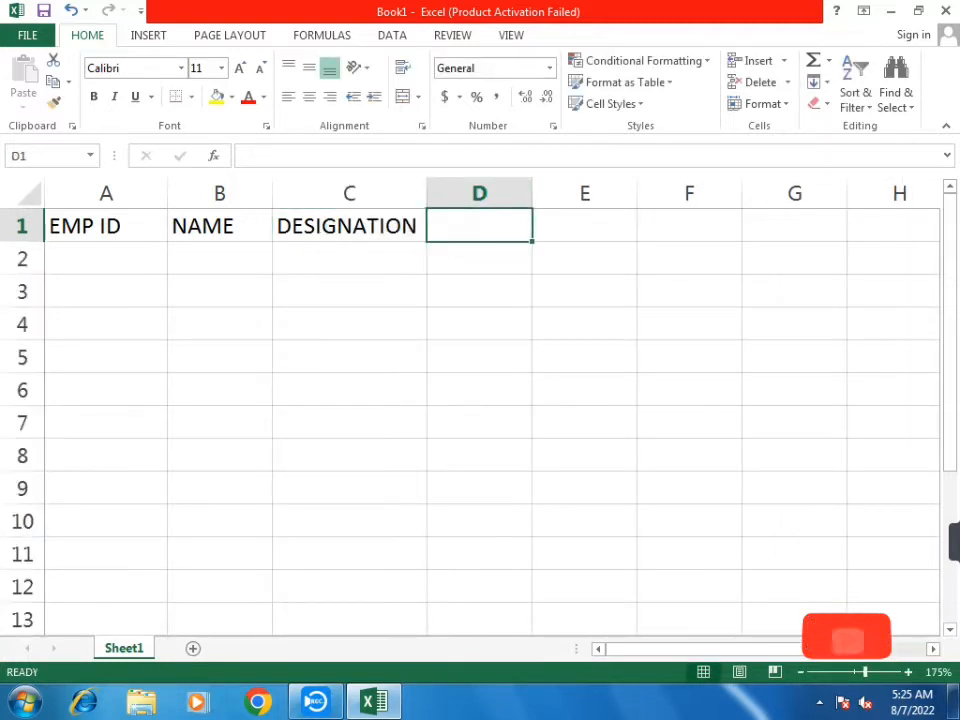
type("BA")
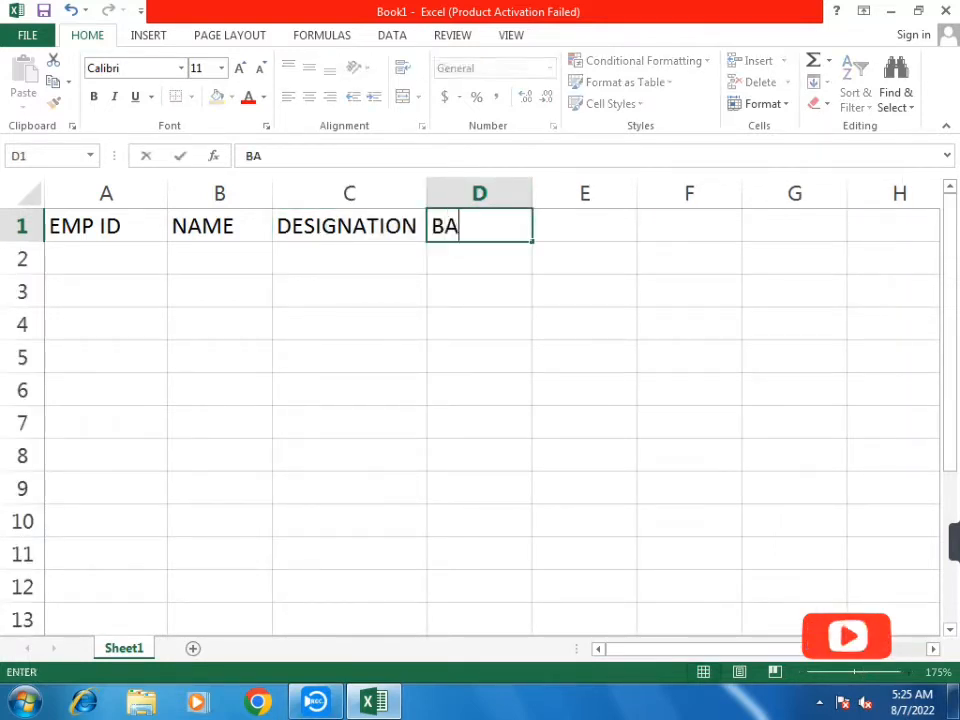
type("SIC ")
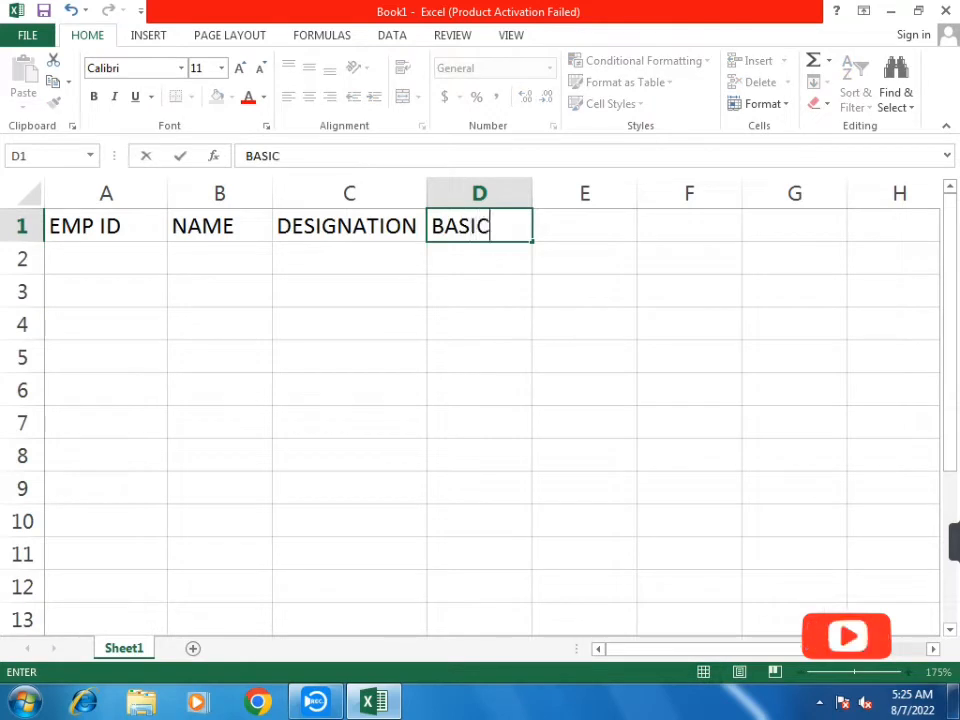
type("PAY")
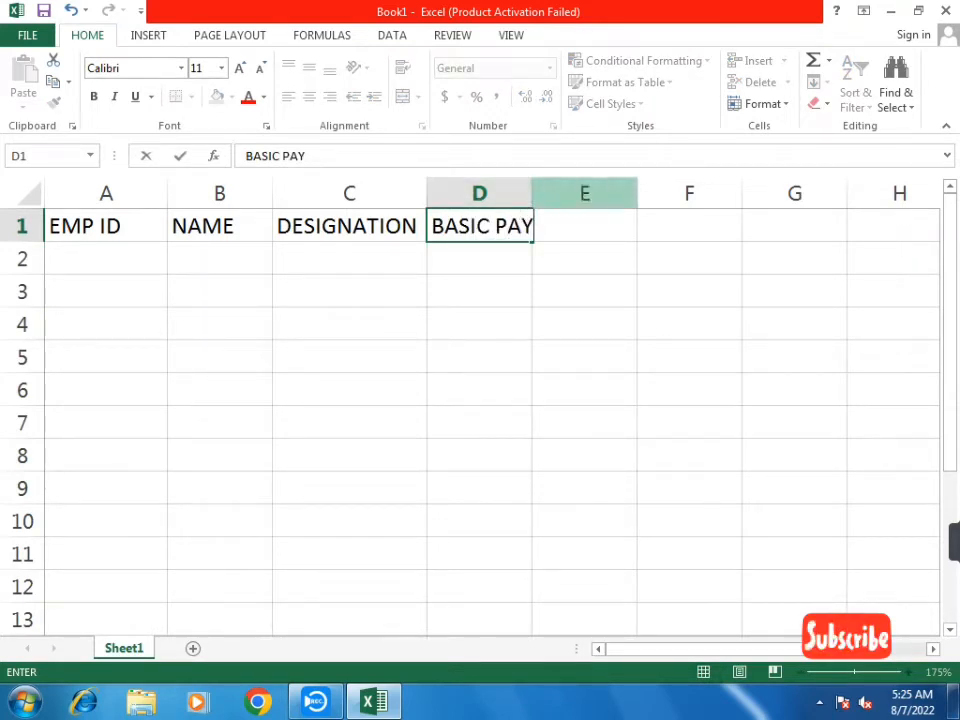
double_click(534, 193)
Enter the allowance headers TA in E1, DA in F1 and HRA in G1
left_click(595, 226)
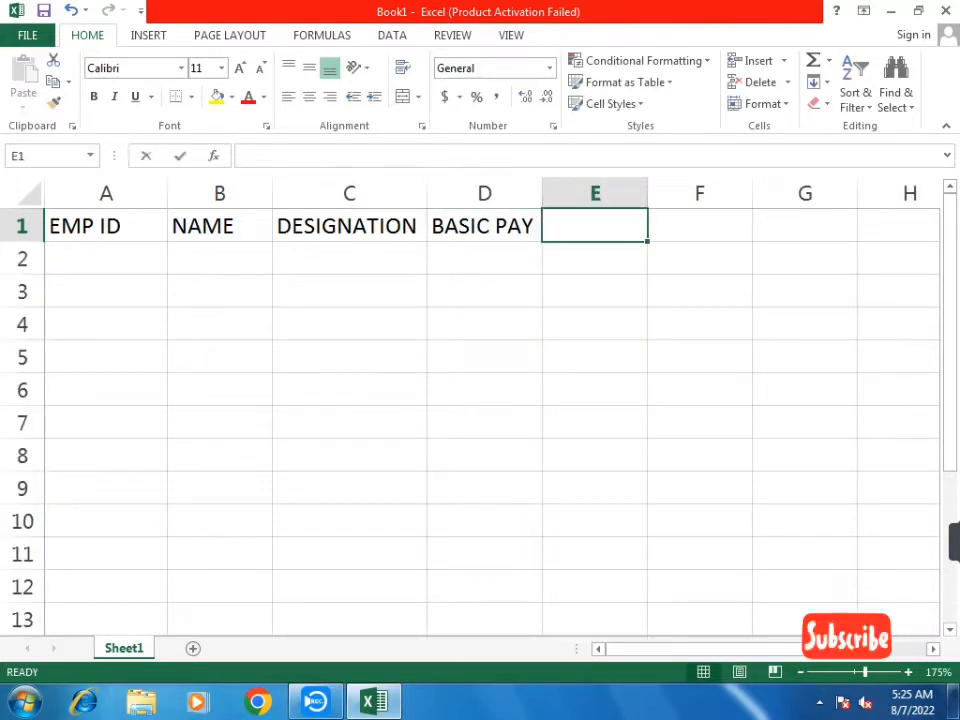
type("TA")
key("Tab")
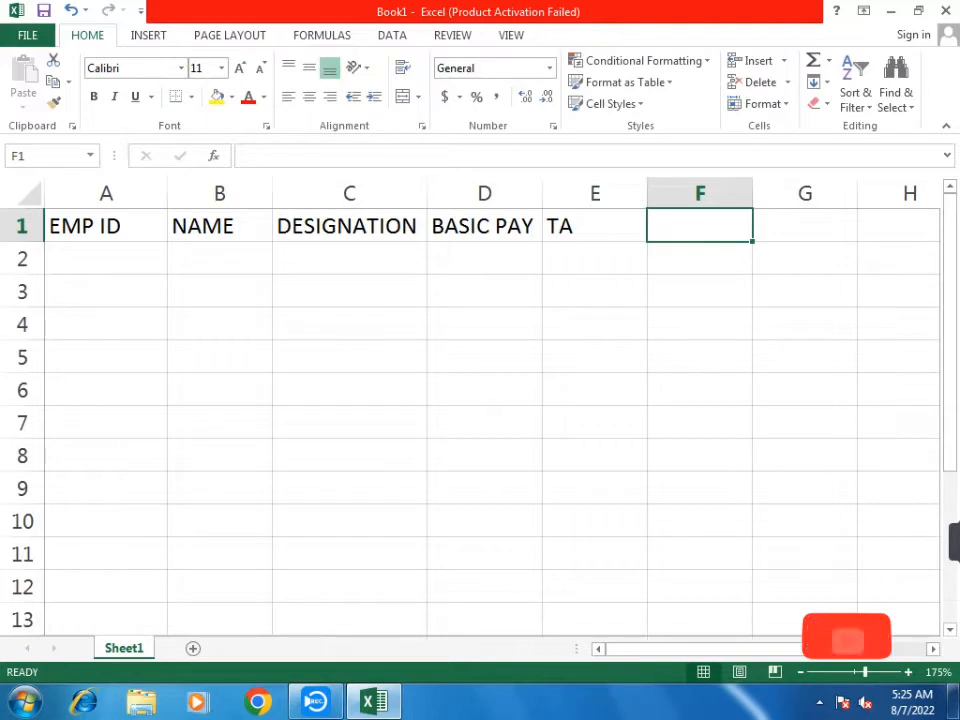
type("DA")
key("Tab")
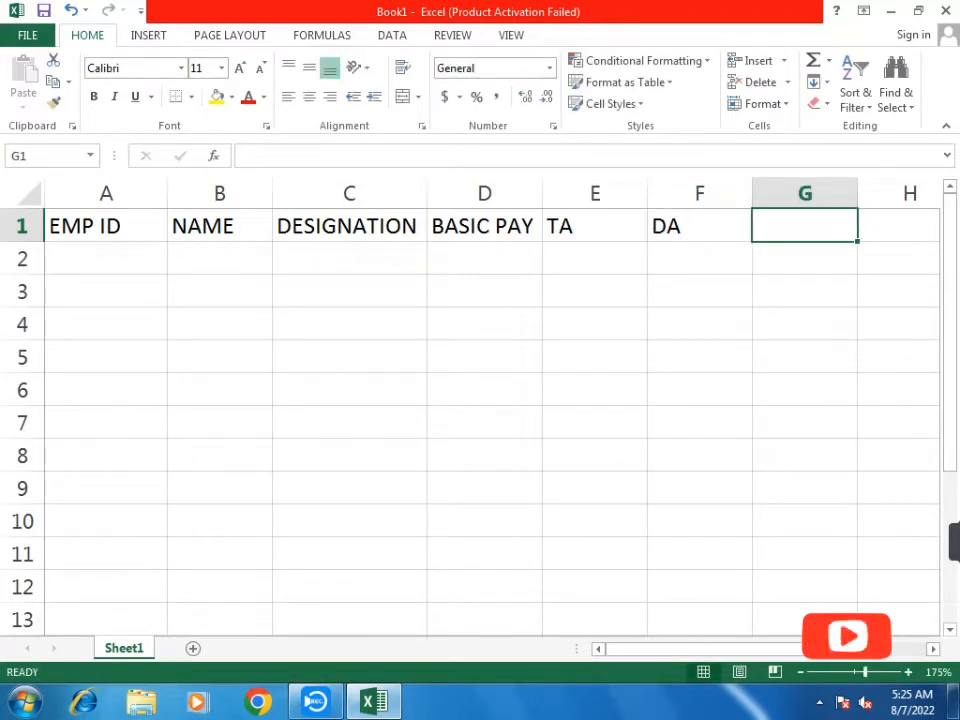
type("HRA")
key("Tab")
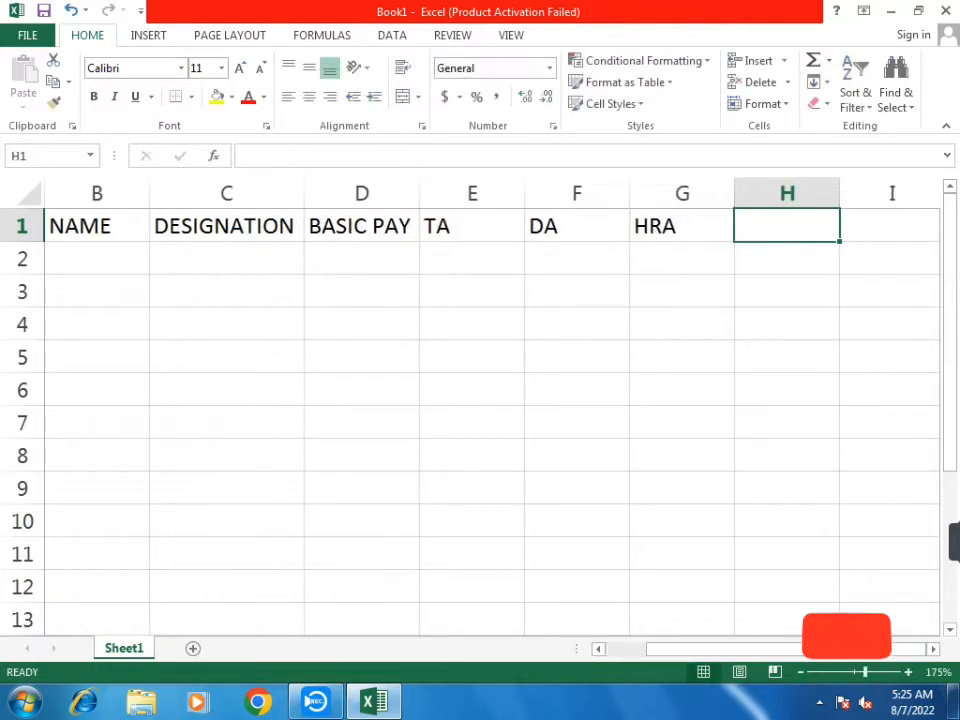
Enter the headers TOTAL in H1 and EPF in I1
type("T")
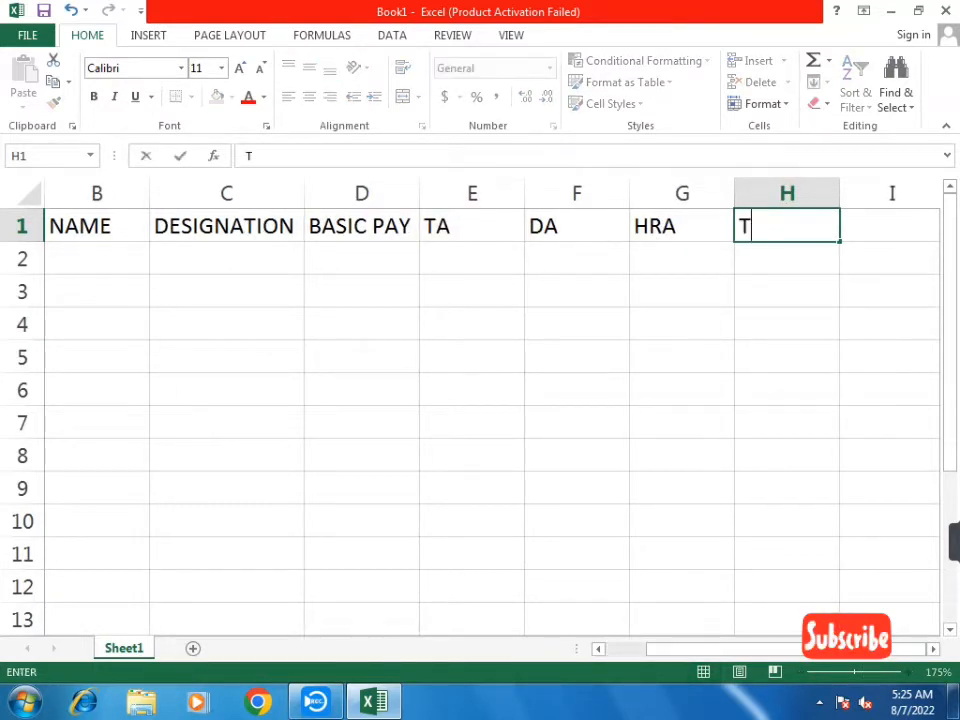
type("OTAL")
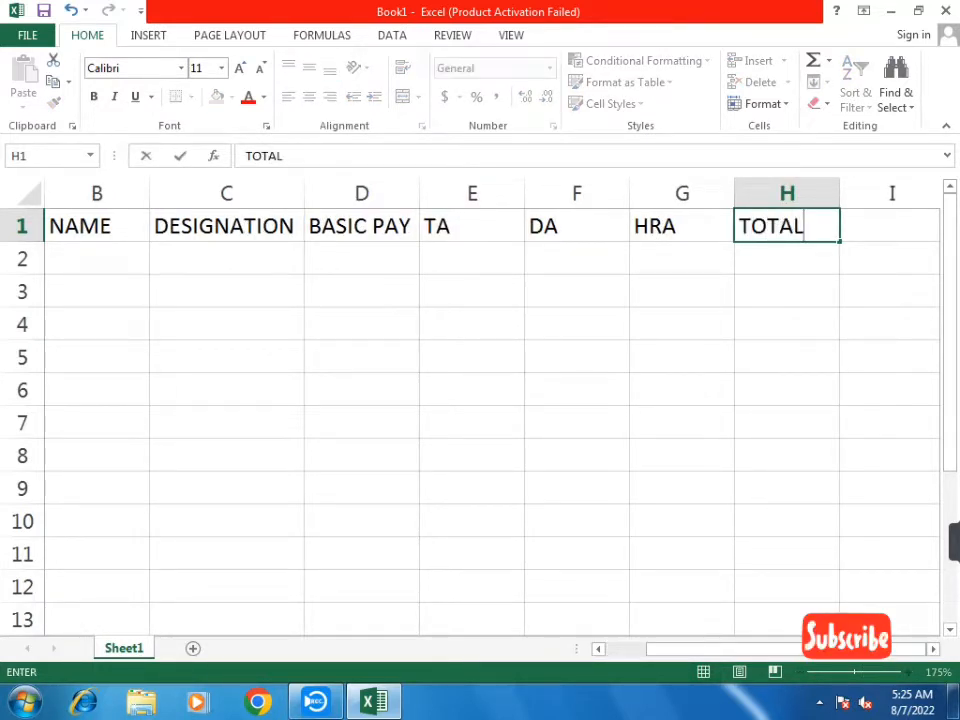
key("Tab")
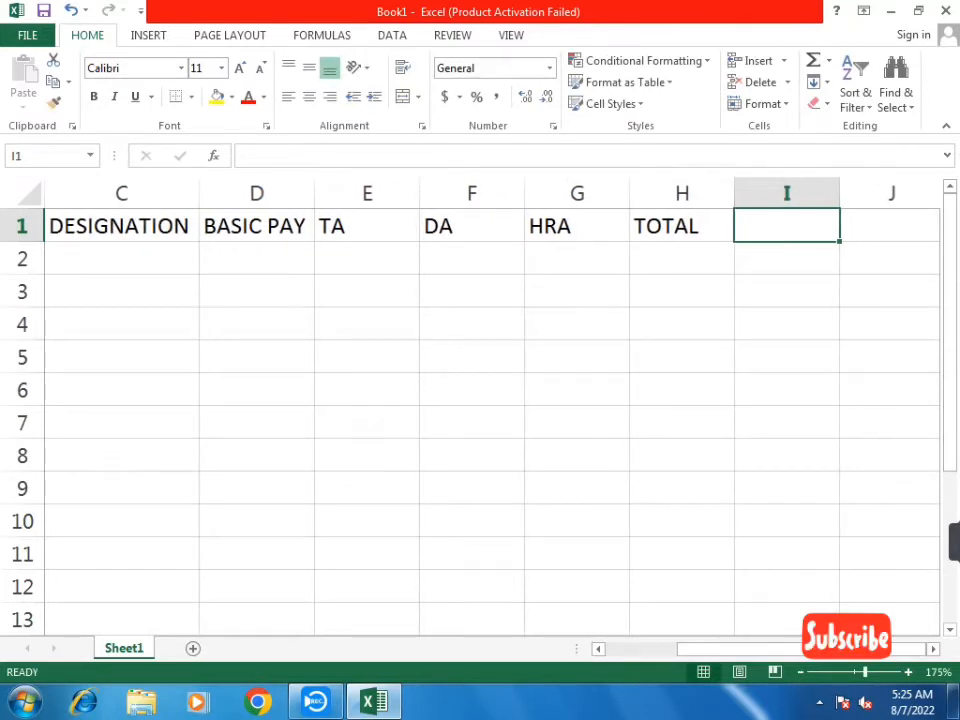
type("EPF")
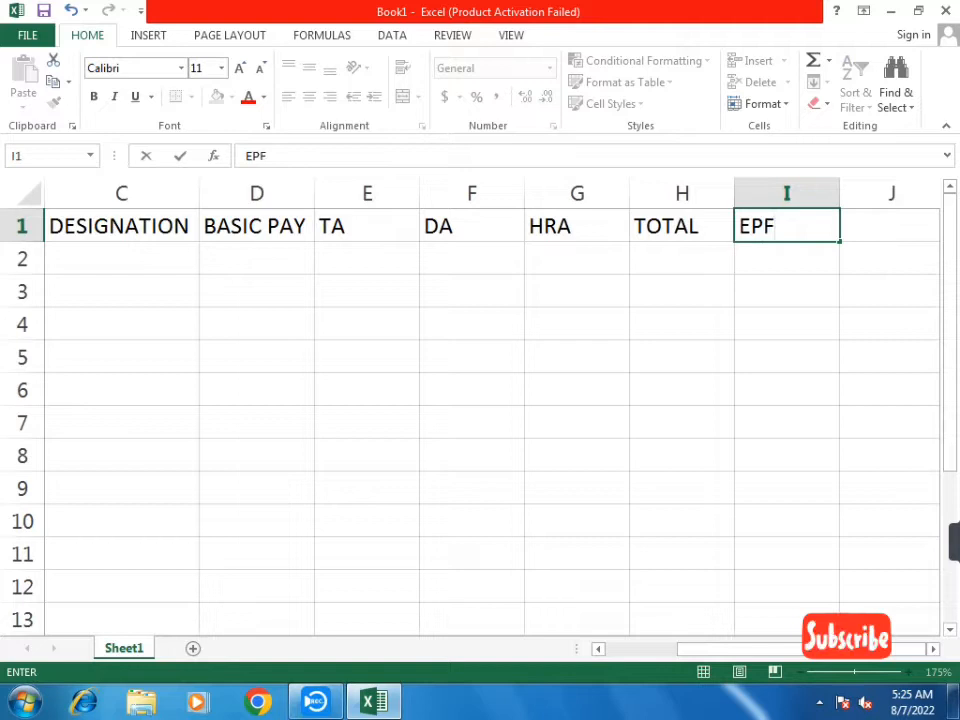
key("Tab")
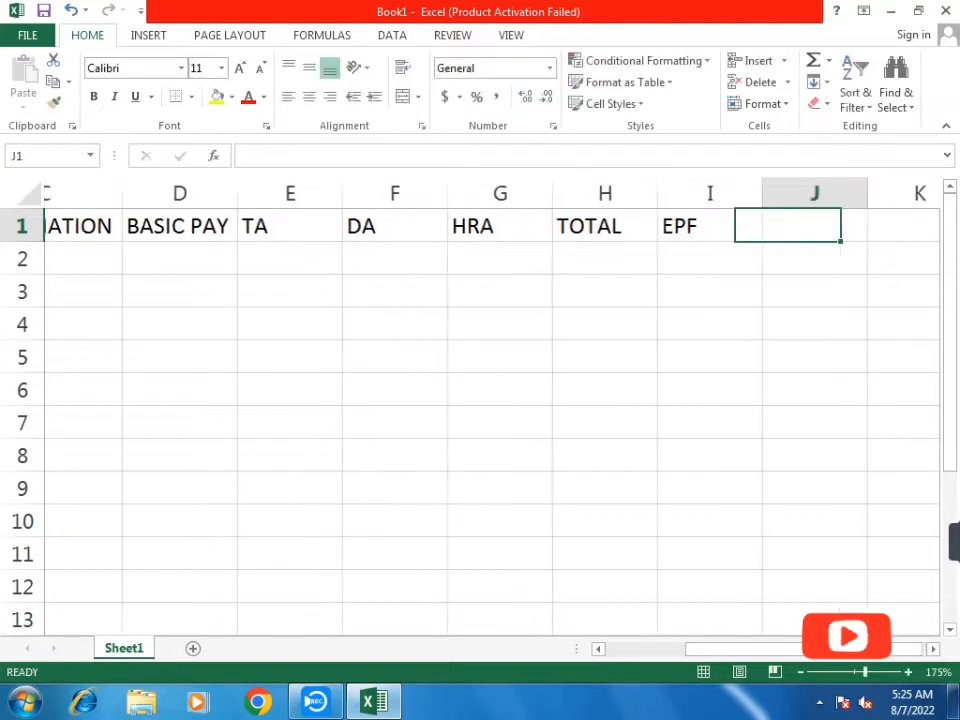
Enter the header NET SALARY in J1 and autofit column J to its text
type("NET ")
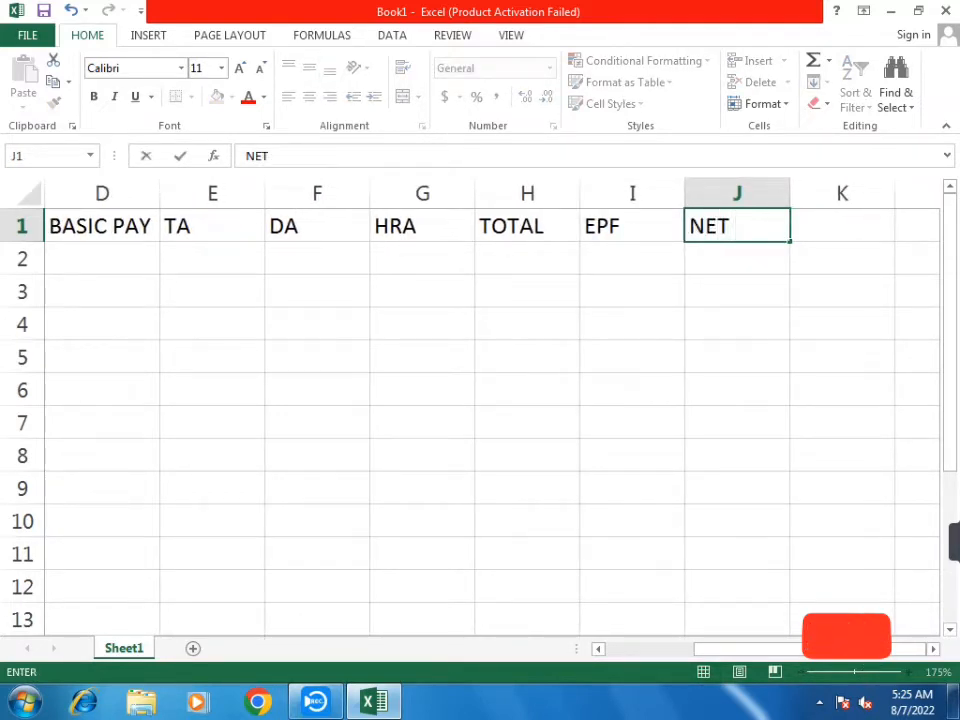
type("SA")
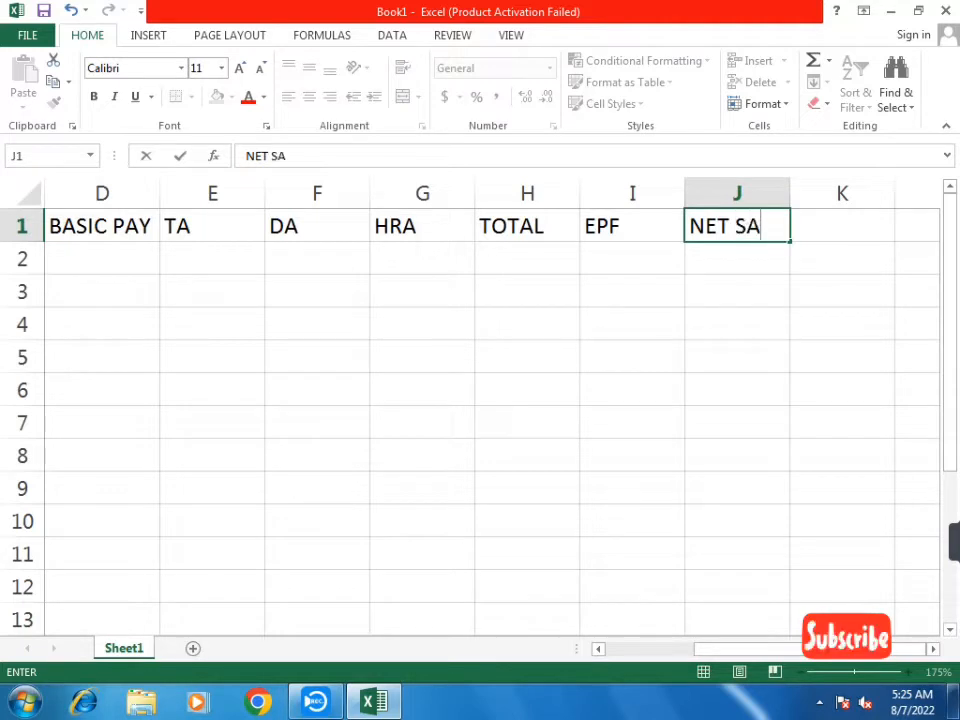
type("LARY")
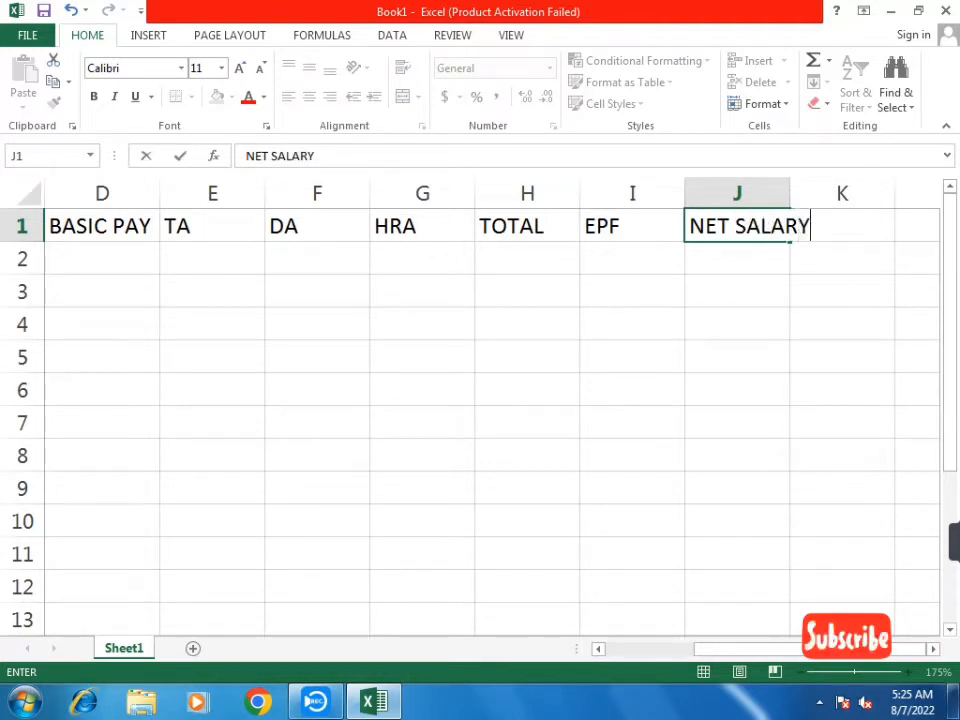
double_click(790, 193)
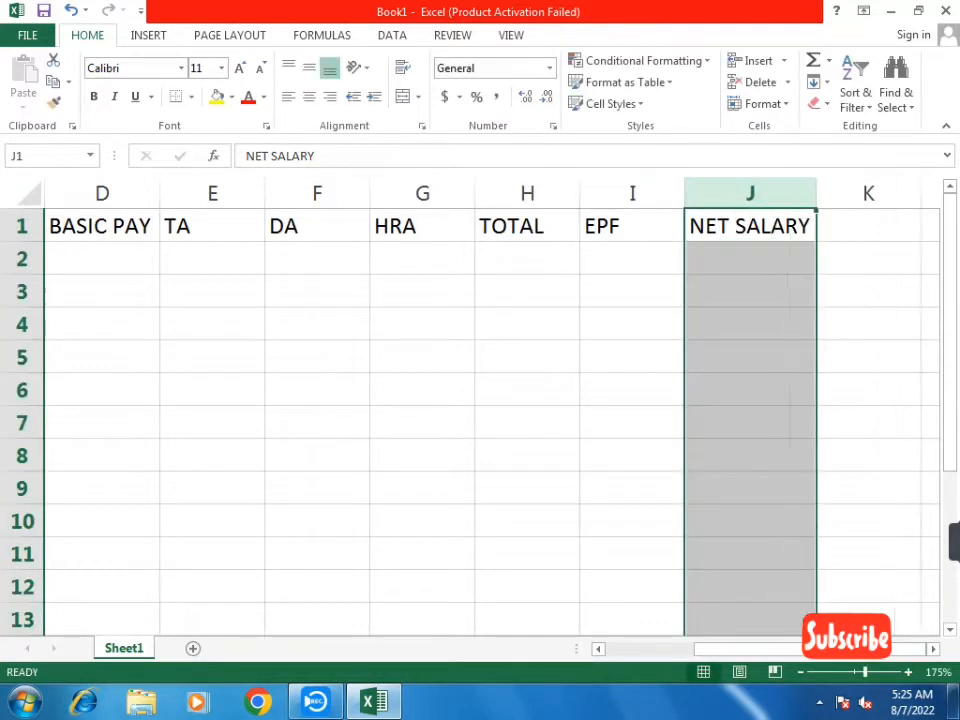
left_click(422, 357)
scroll(422, 357, "down", 1)
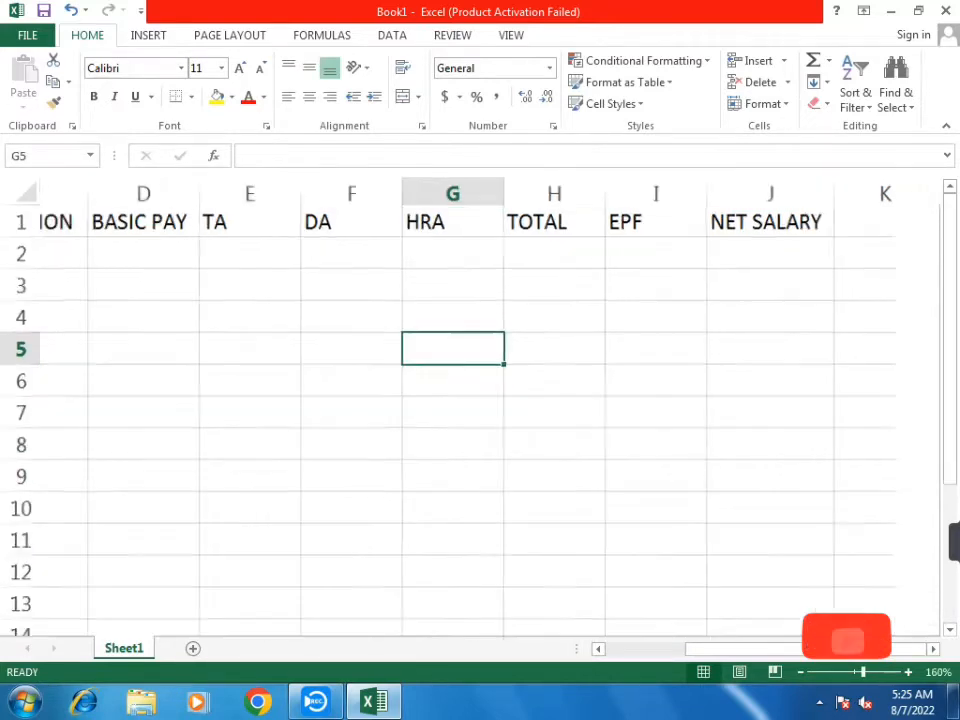
Apply the Accent5 cell style to the header row cells A1:J1
left_click_drag(768, 649, 701, 649)
scroll(422, 357, "down", 2)
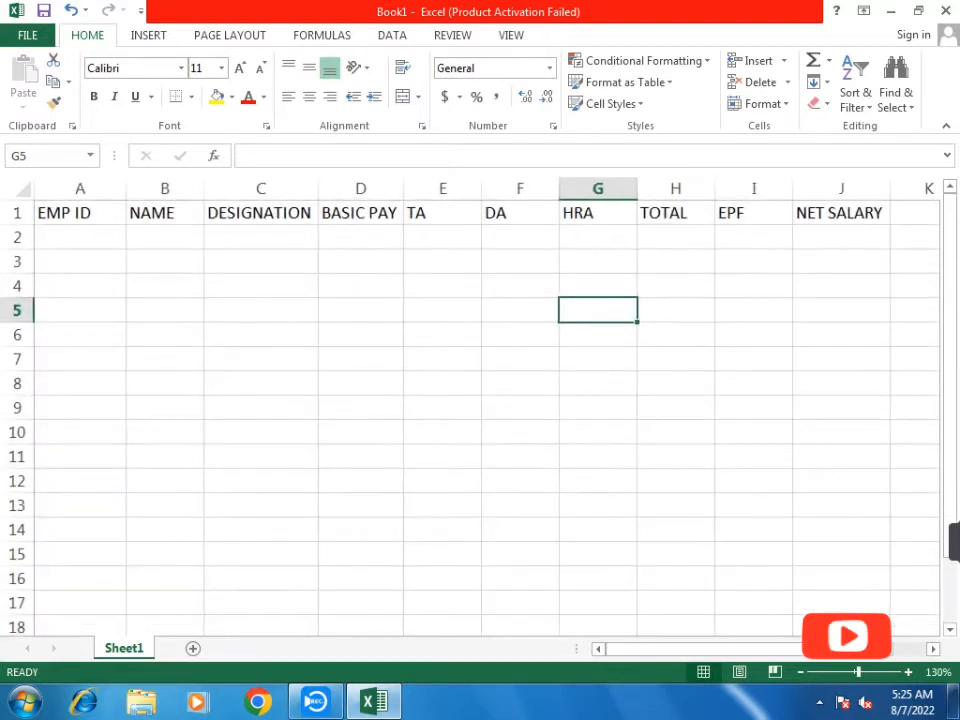
left_click(442, 457)
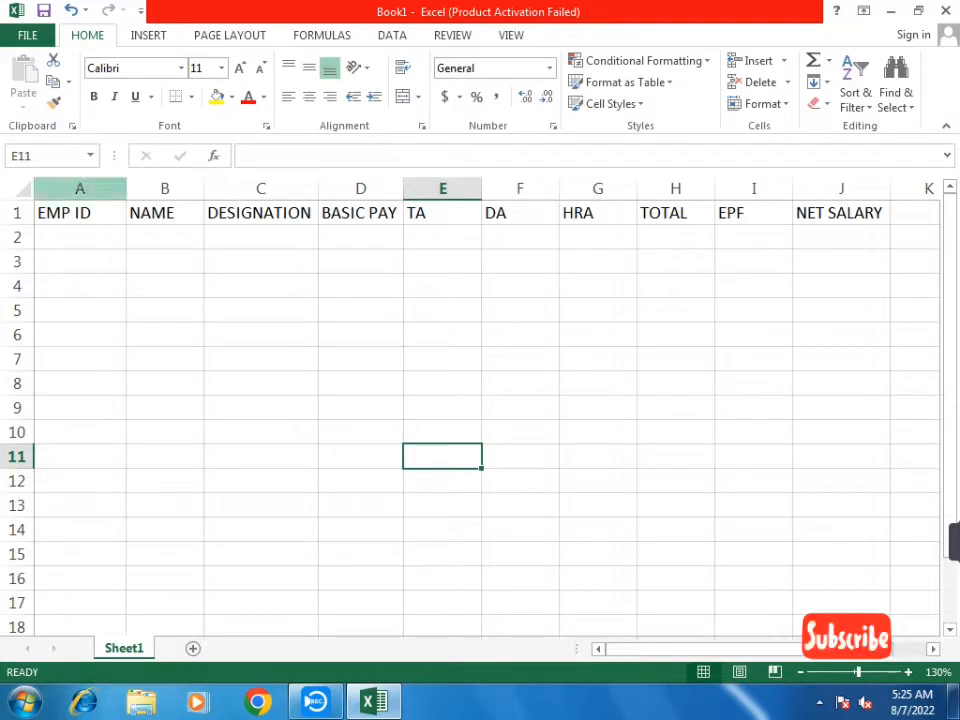
left_click_drag(70, 213, 840, 213)
left_click(610, 103)
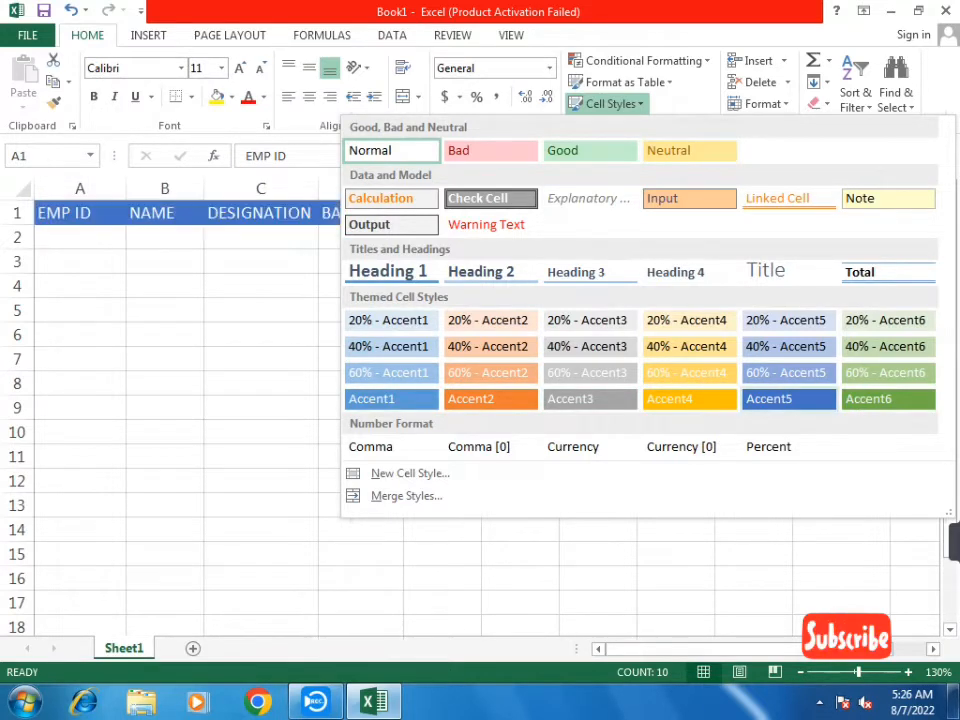
left_click(789, 399)
left_click(676, 432)
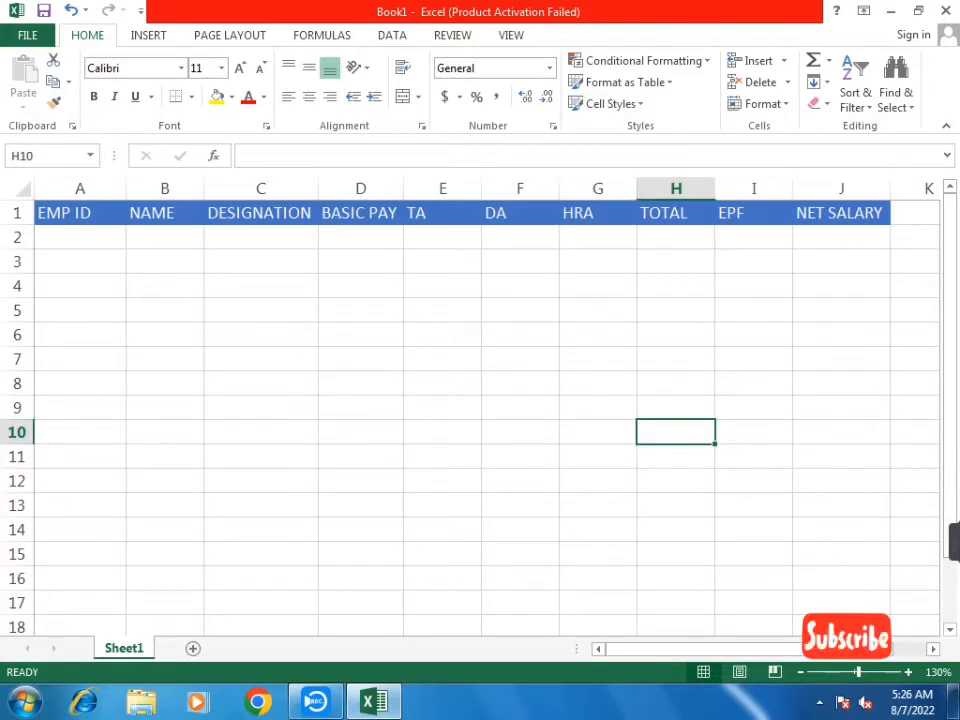
left_click(165, 286)
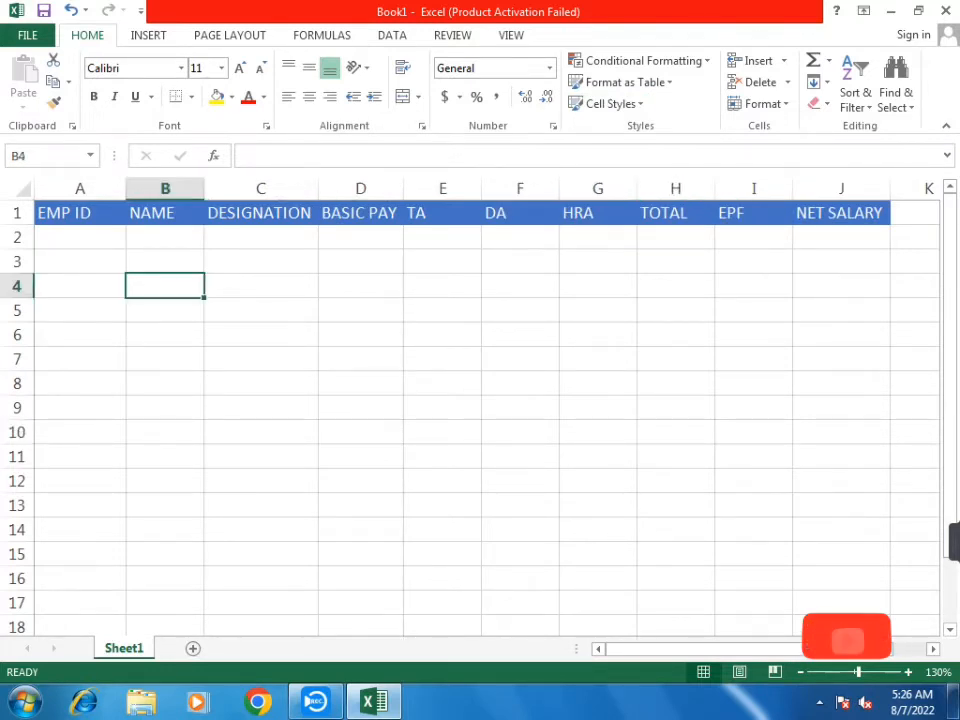
left_click(80, 213)
left_click(361, 481)
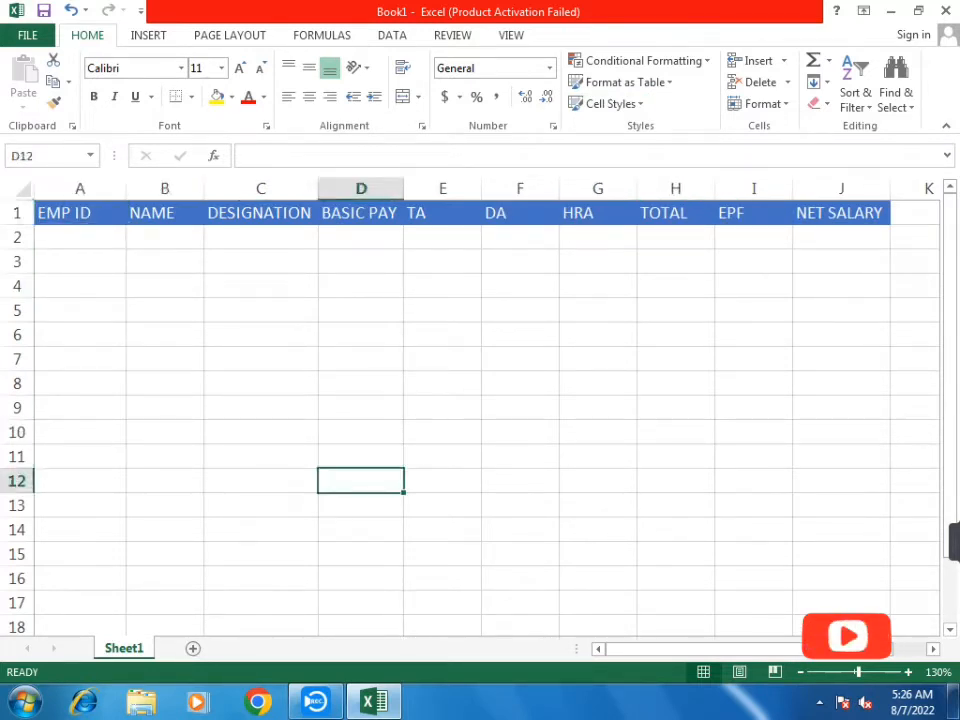
Enter the first employee's ID in A2, the employee's name in B2 and the designation MD in C2
left_click(80, 238)
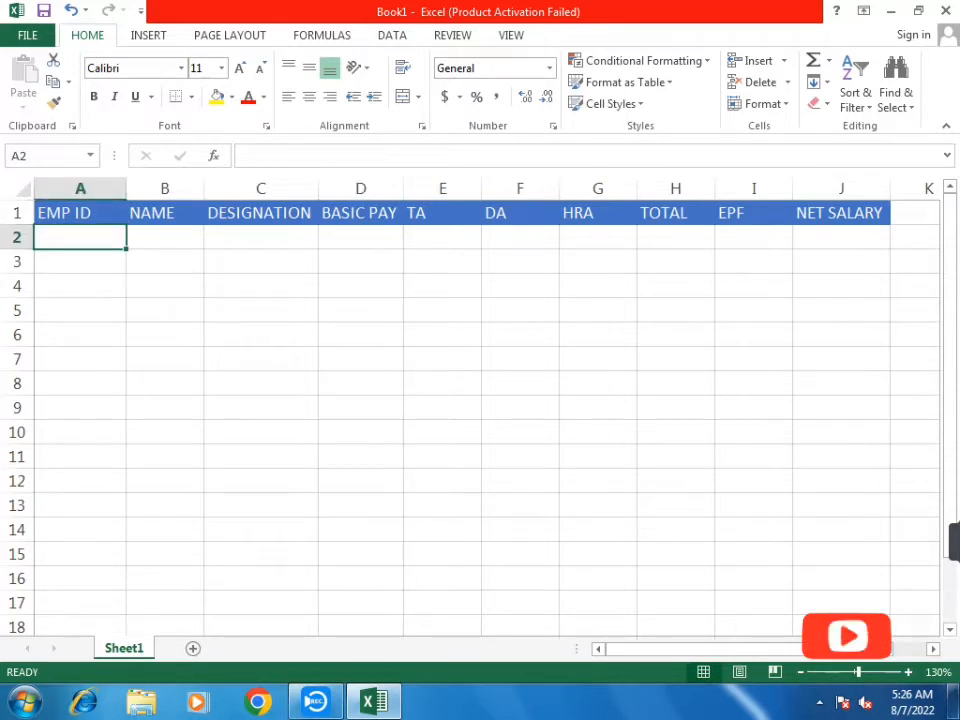
type("001")
key("Tab")
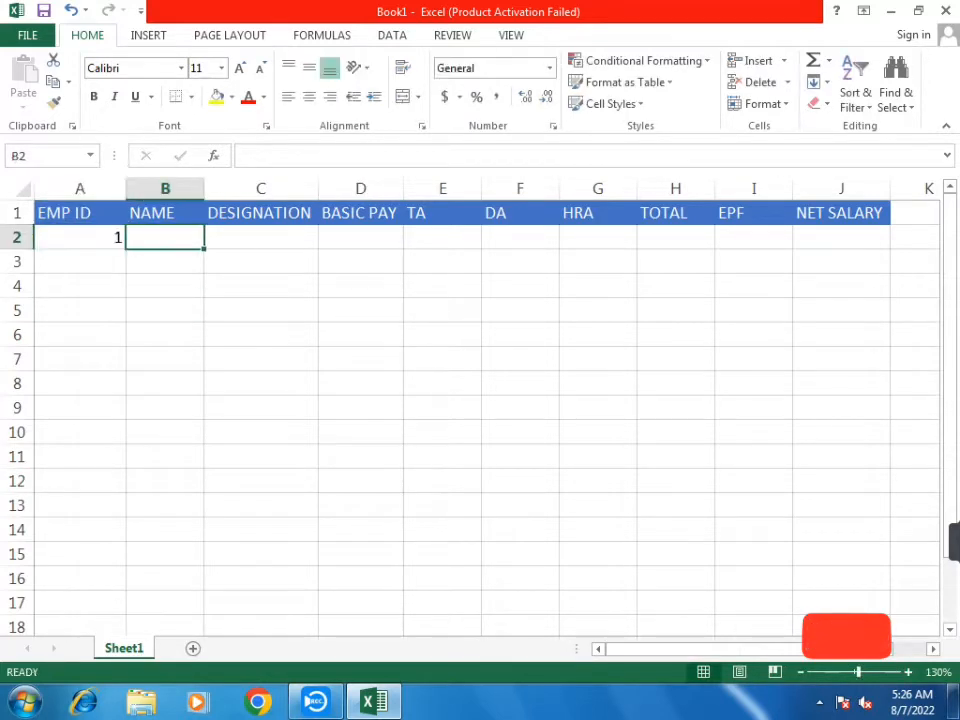
type("RAMA")
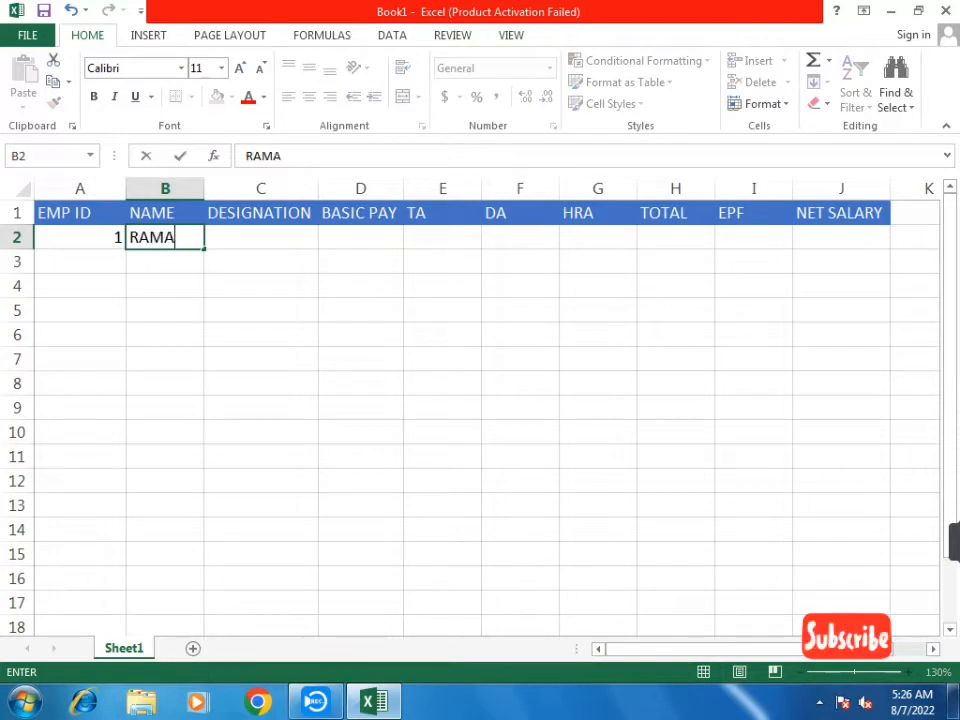
key("Tab")
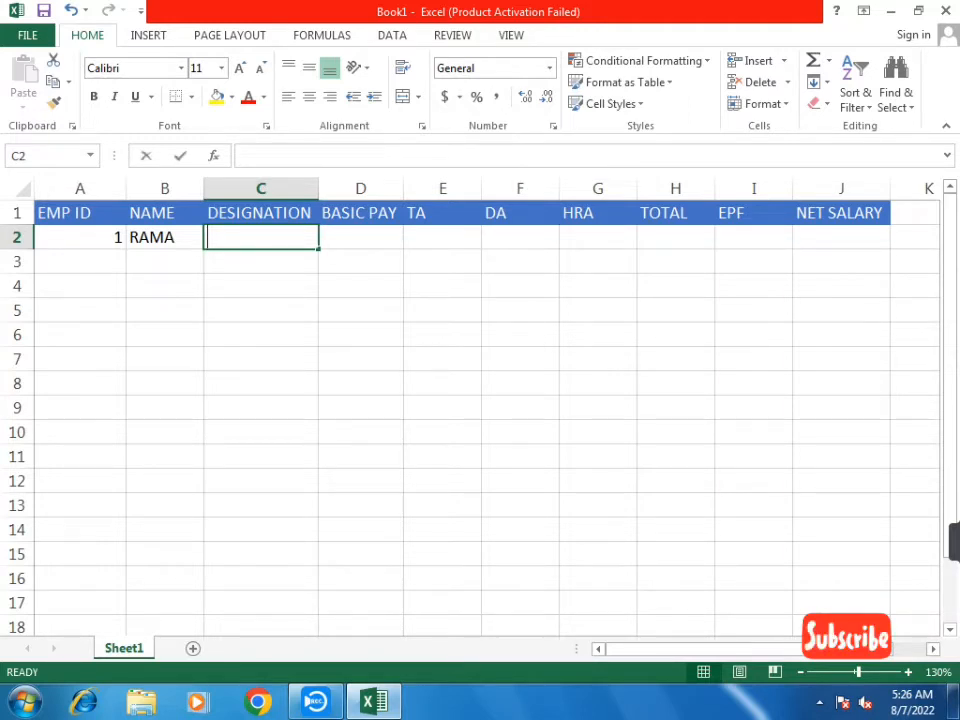
type("MD")
key("Down")
key("Down")
key("Down")
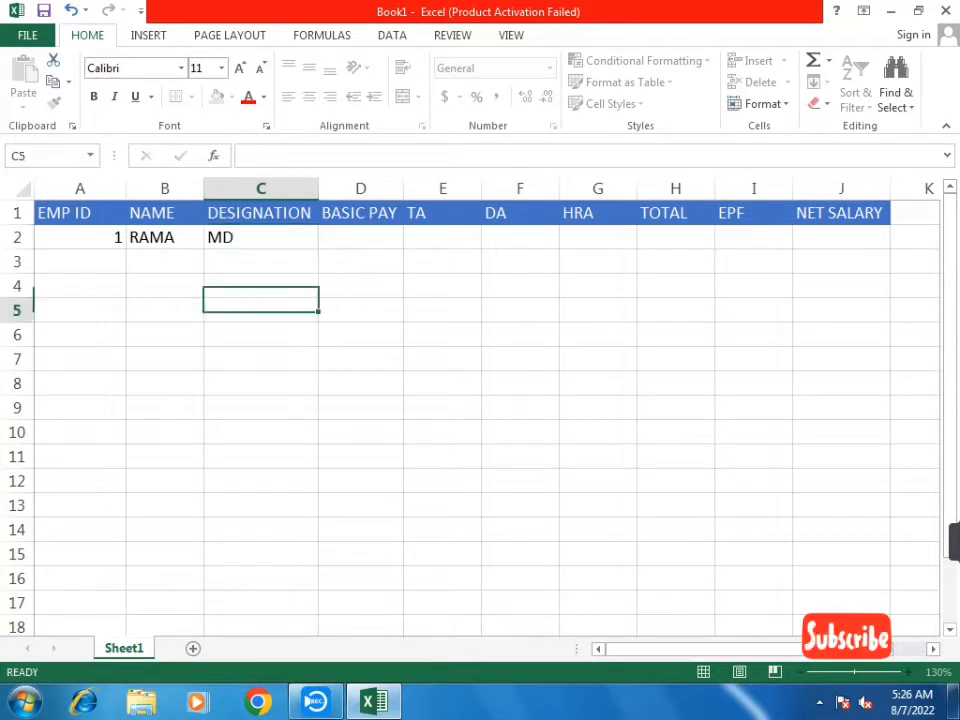
Enter 30000 as the first employee's basic pay in D2
left_click(361, 238)
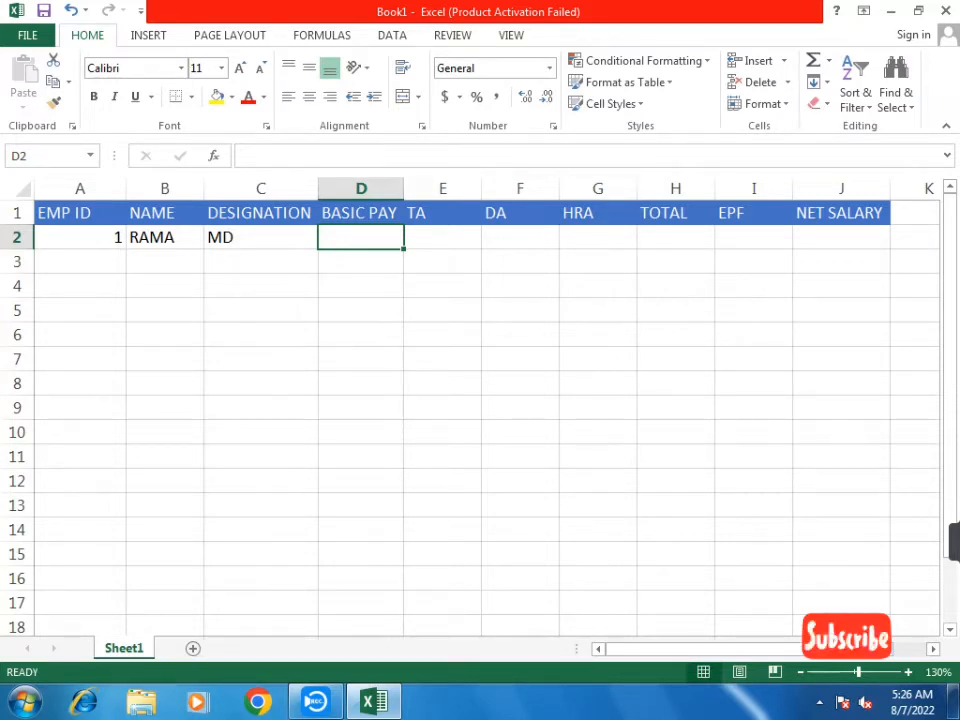
type("3")
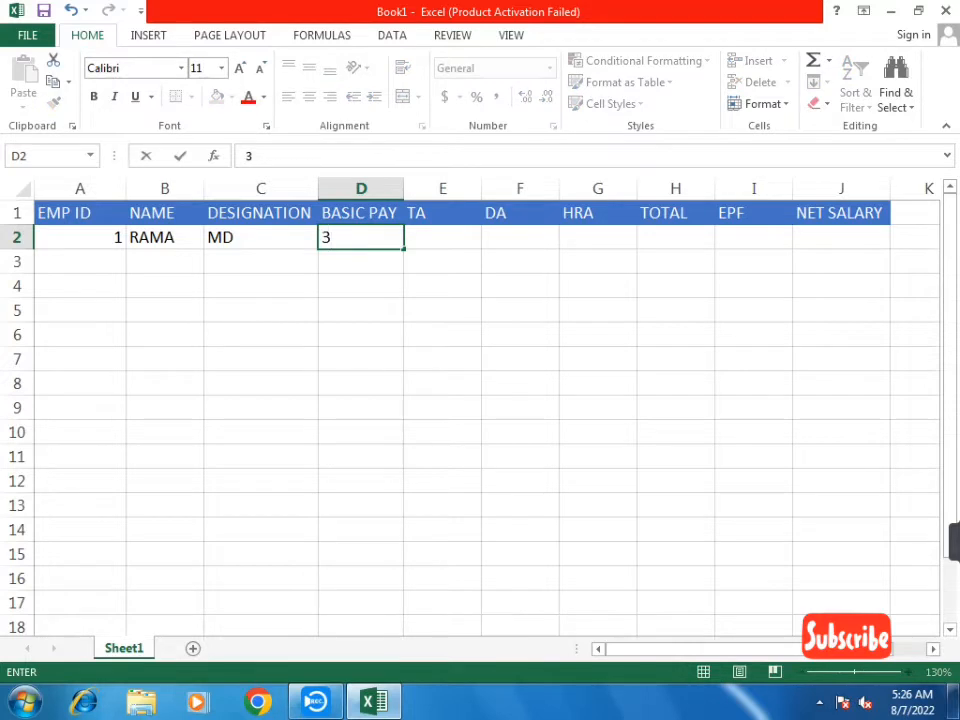
type("0000")
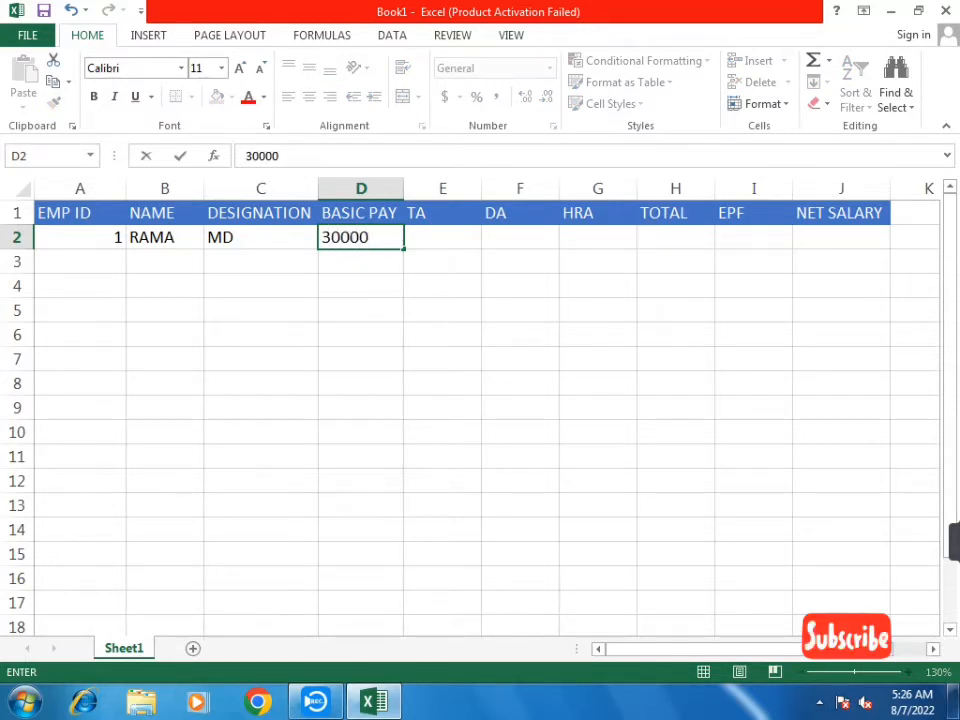
left_click(442, 359)
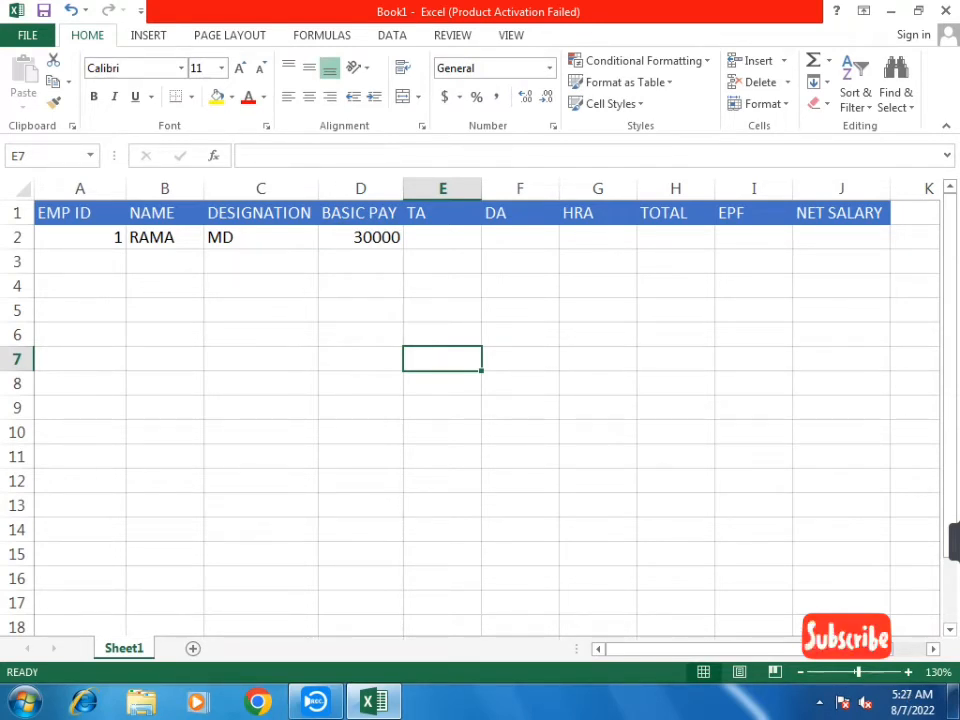
left_click(442, 237)
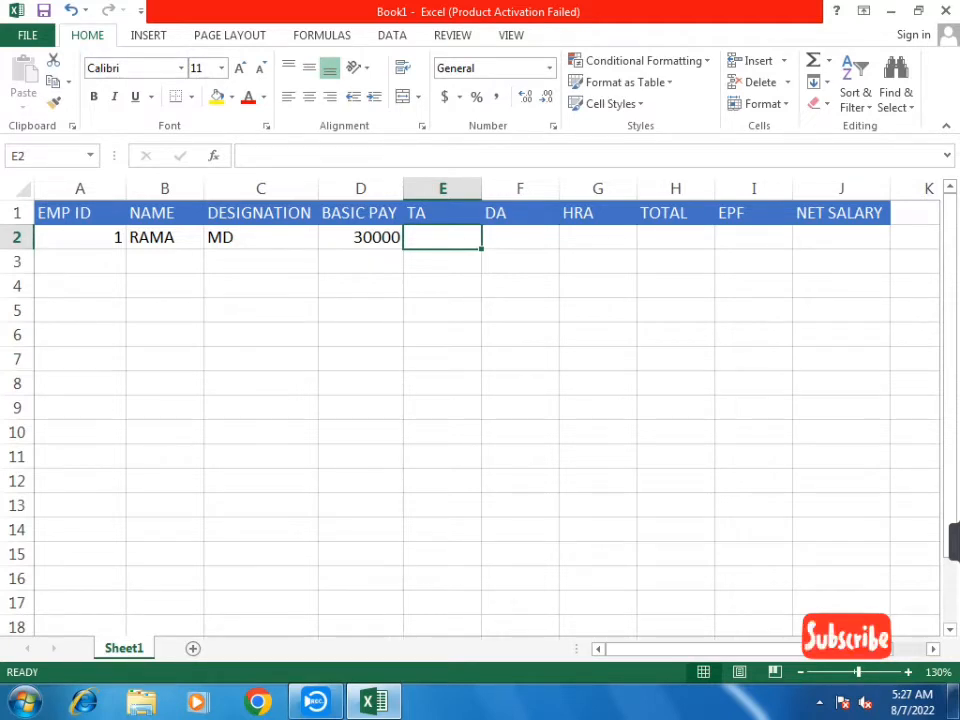
type("=")
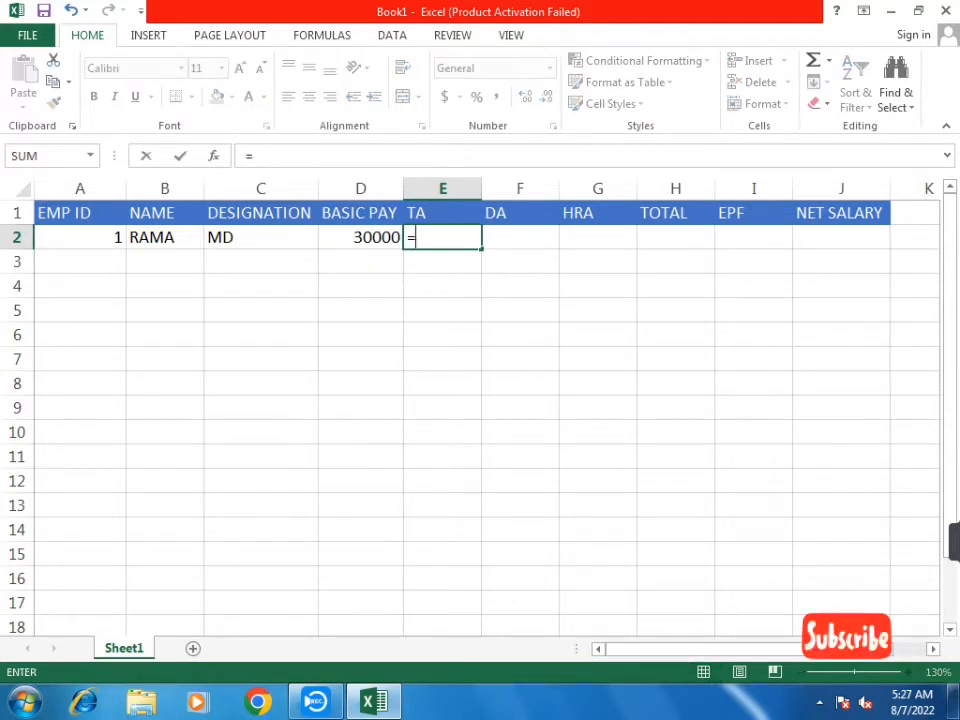
key("BackSpace")
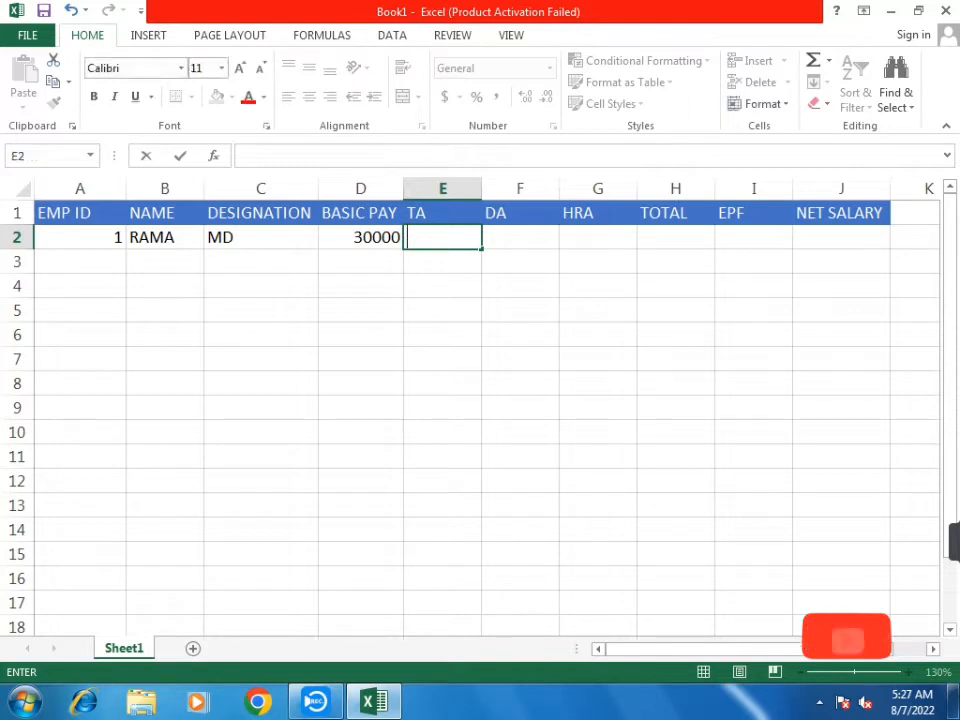
Widen the empty column K beside the NET SALARY column
left_click_drag(668, 649, 698, 649)
left_click(837, 213)
left_click_drag(876, 189, 915, 189)
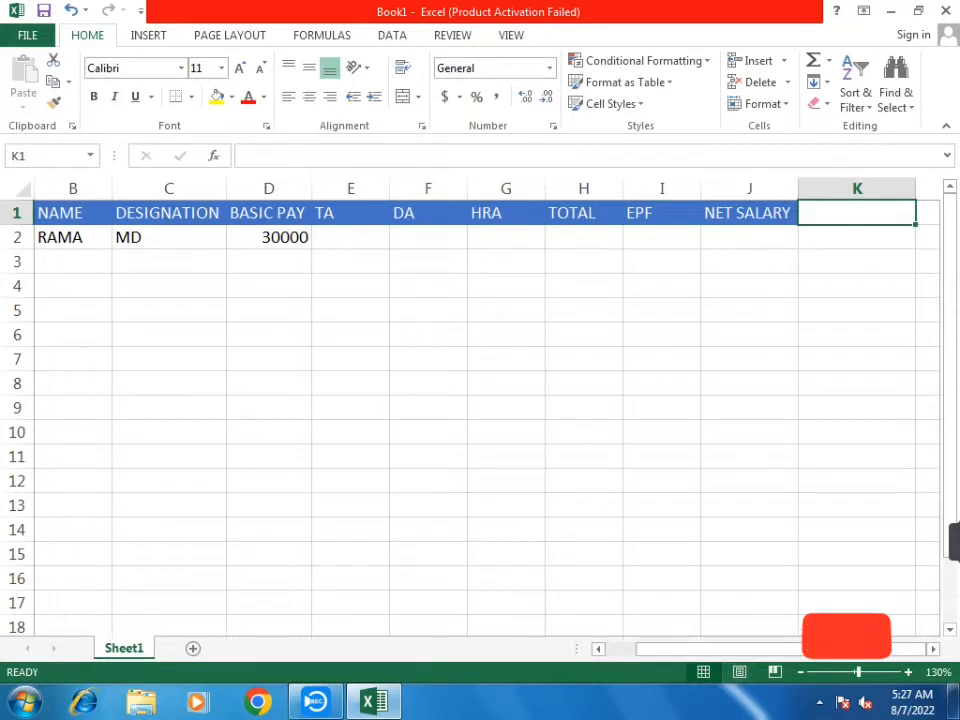
type("TA=")
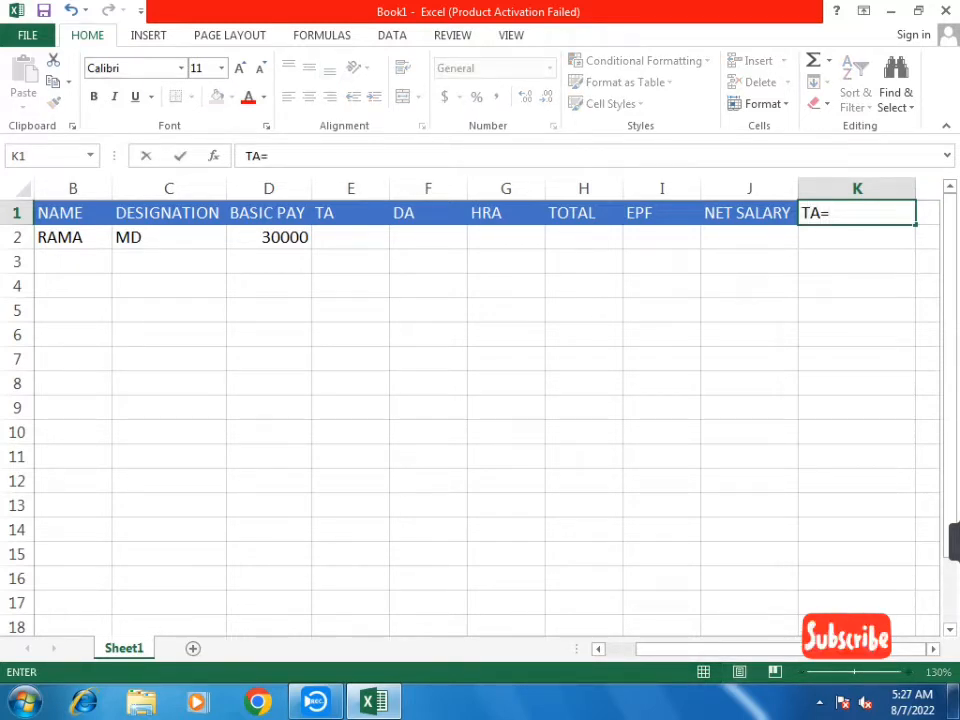
type("11%")
key("Return")
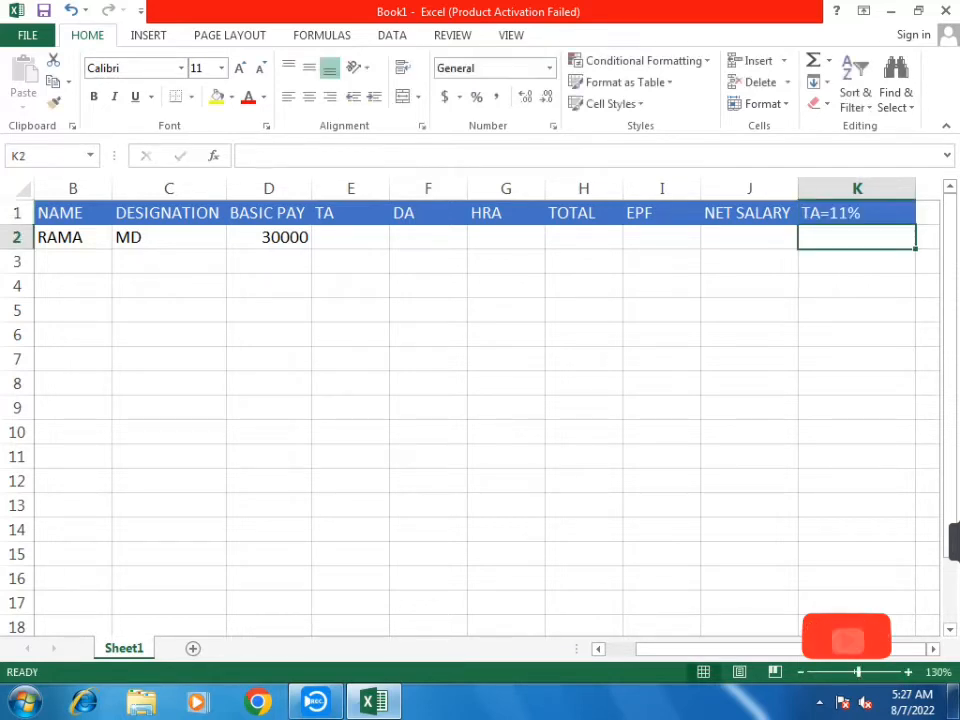
key("Up")
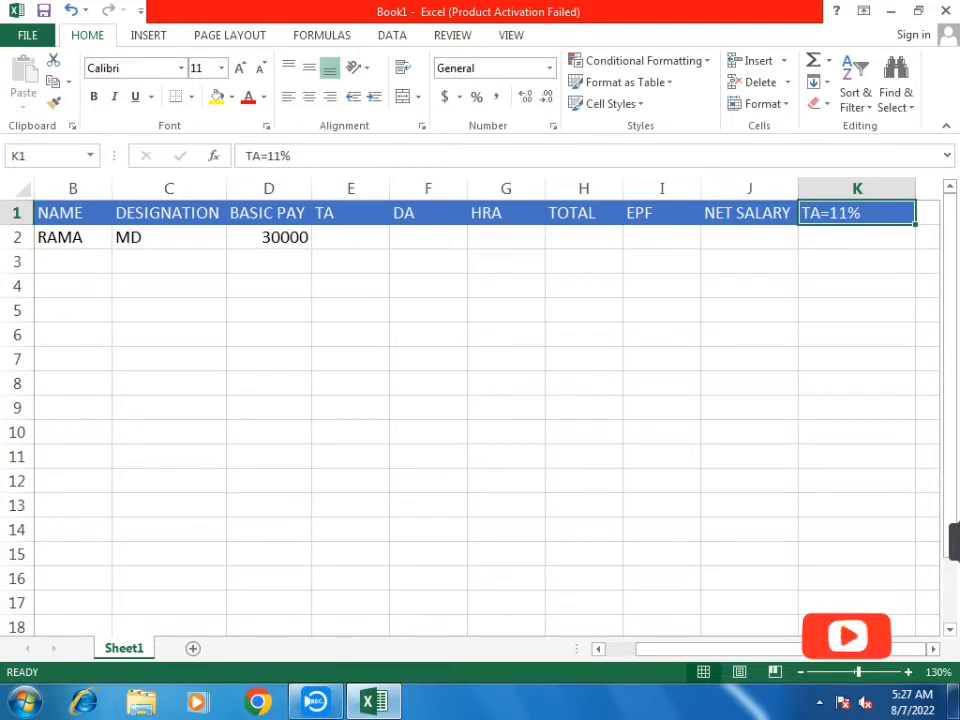
key("Down")
key("Up")
key("Delete")
key("Down")
key("Down")
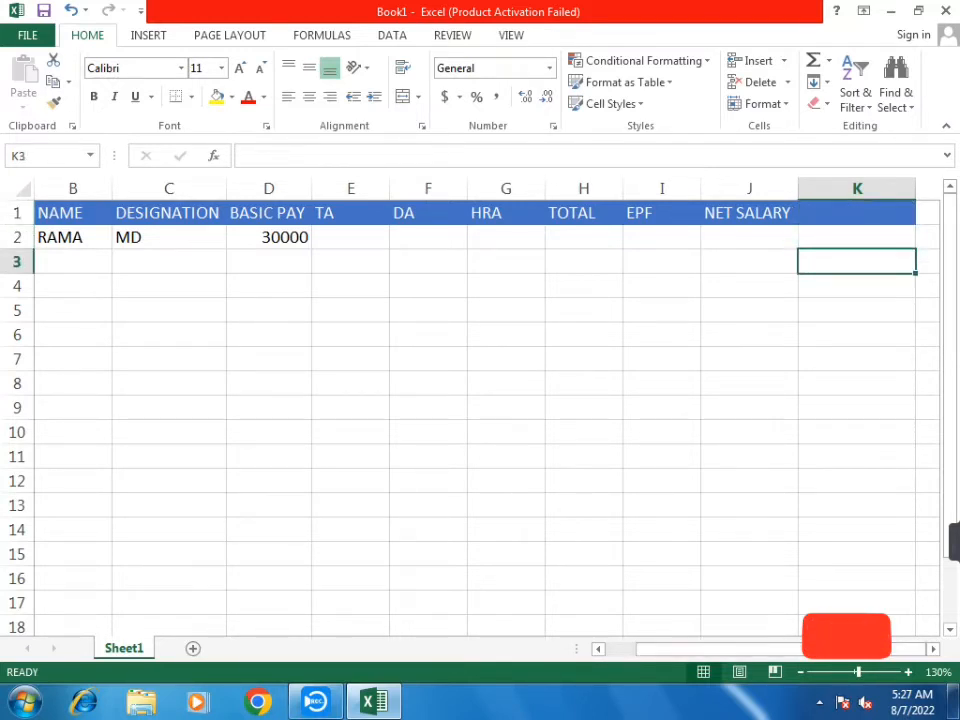
key("Up")
key("Up")
key("Right")
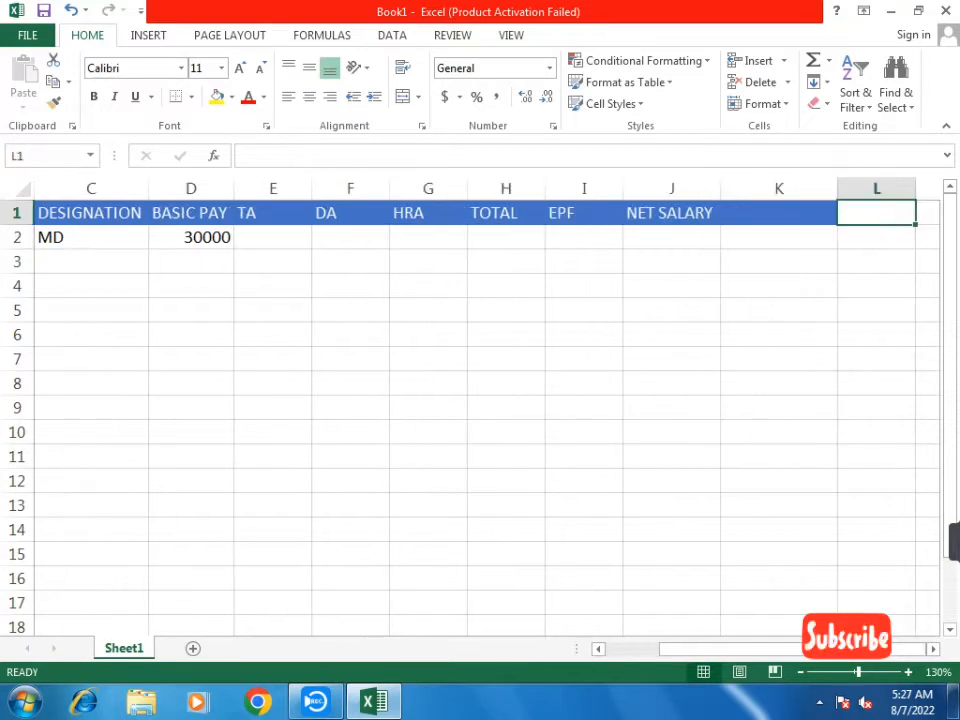
key("Right")
key("Left")
key("Left")
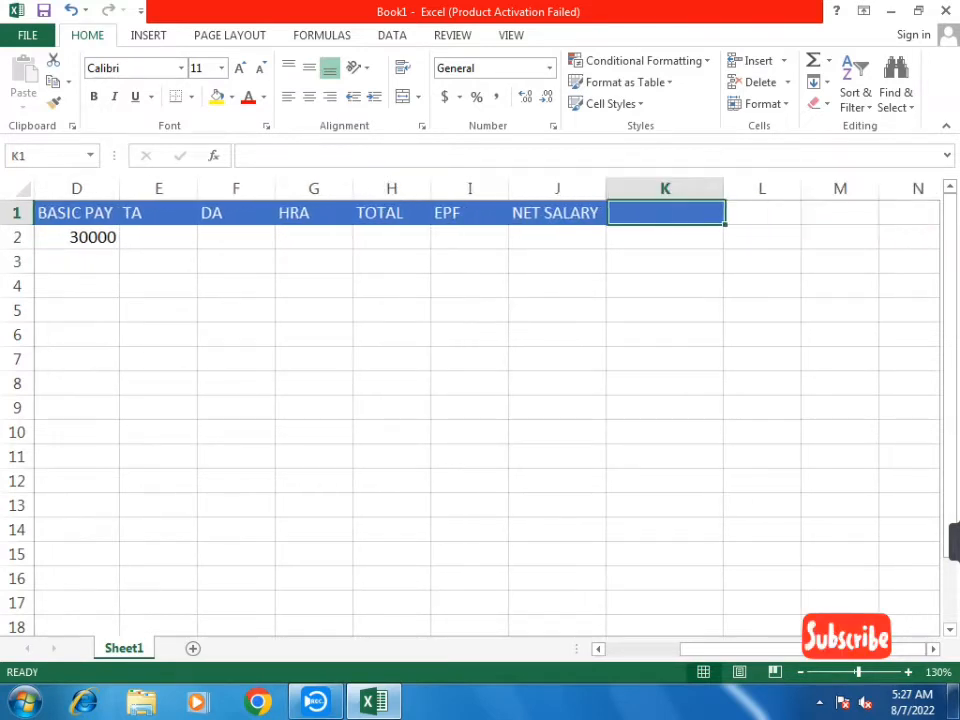
key("Down")
key("Up")
left_click(760, 82)
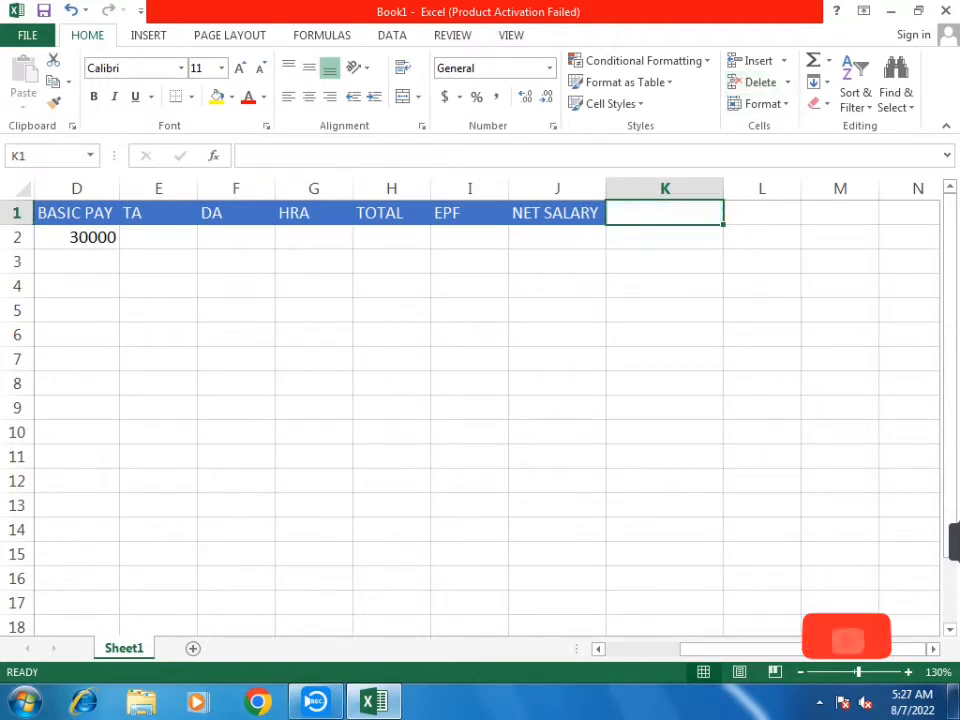
left_click(680, 286)
Widen column L and enter the allowance rate note TA=11% in L1
left_click(762, 213)
left_click_drag(801, 188, 832, 188)
type("TA")
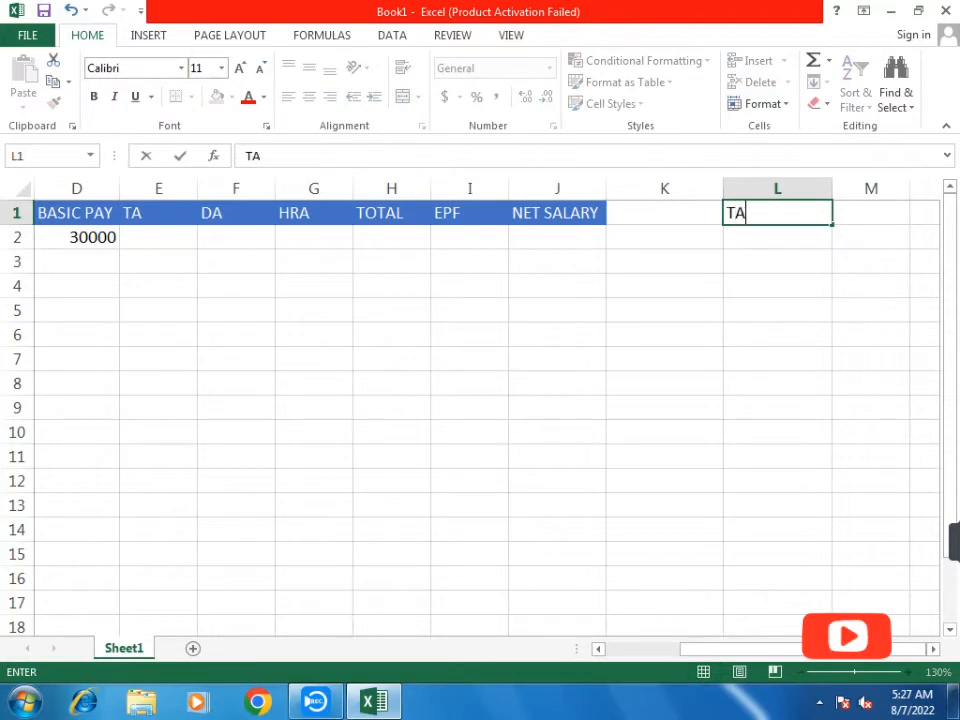
type("=1")
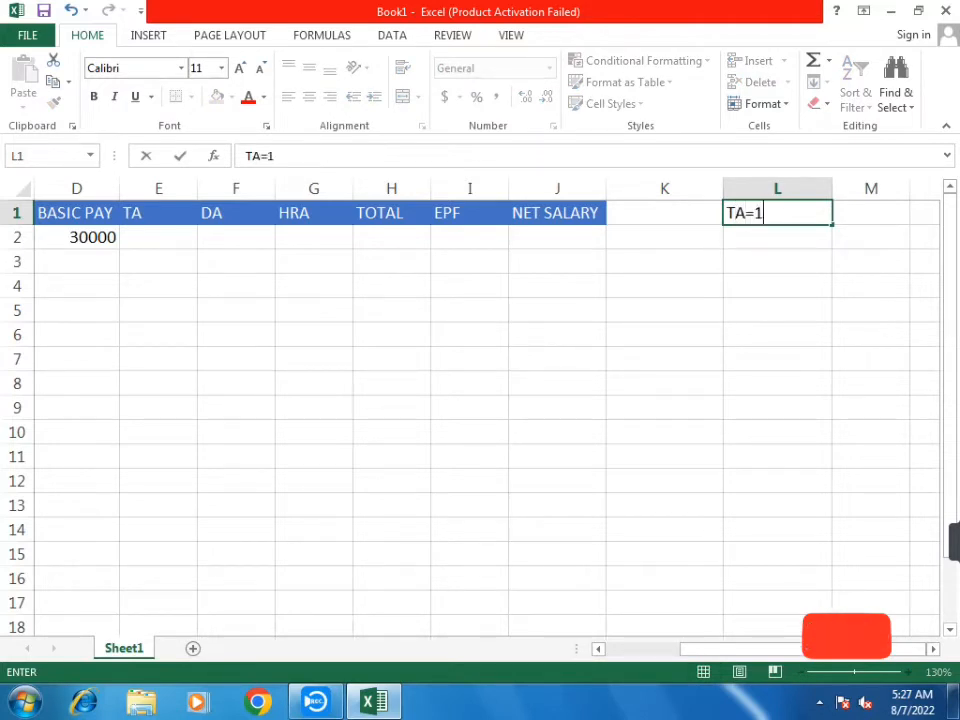
type("1%")
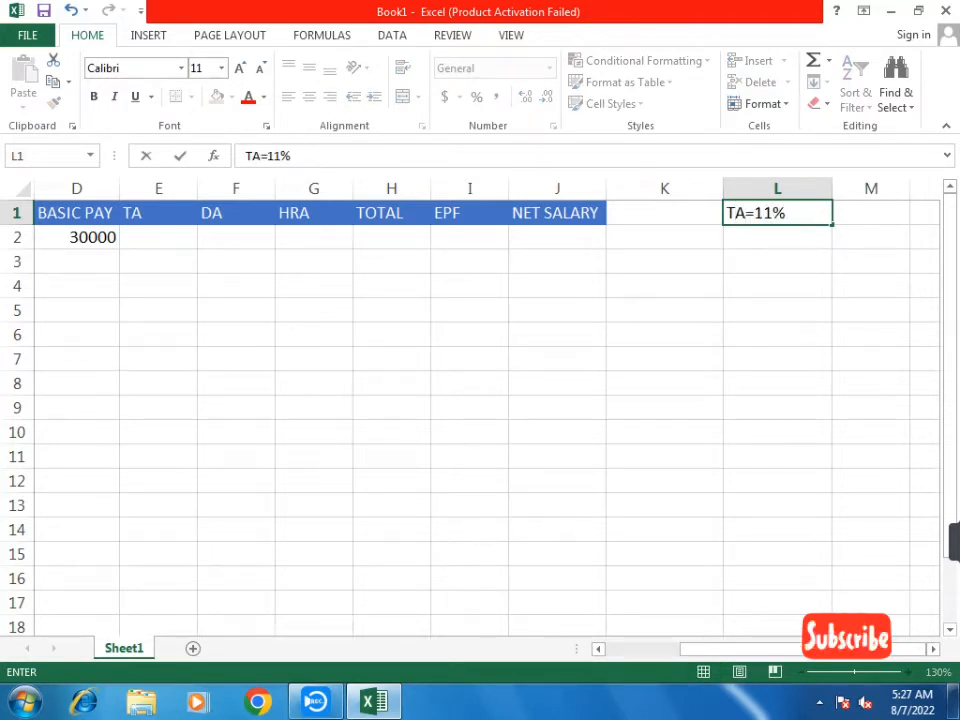
key("Return")
Enter the allowance rate notes DA=9% in L2 and HRA=15% in L3
type("DA=")
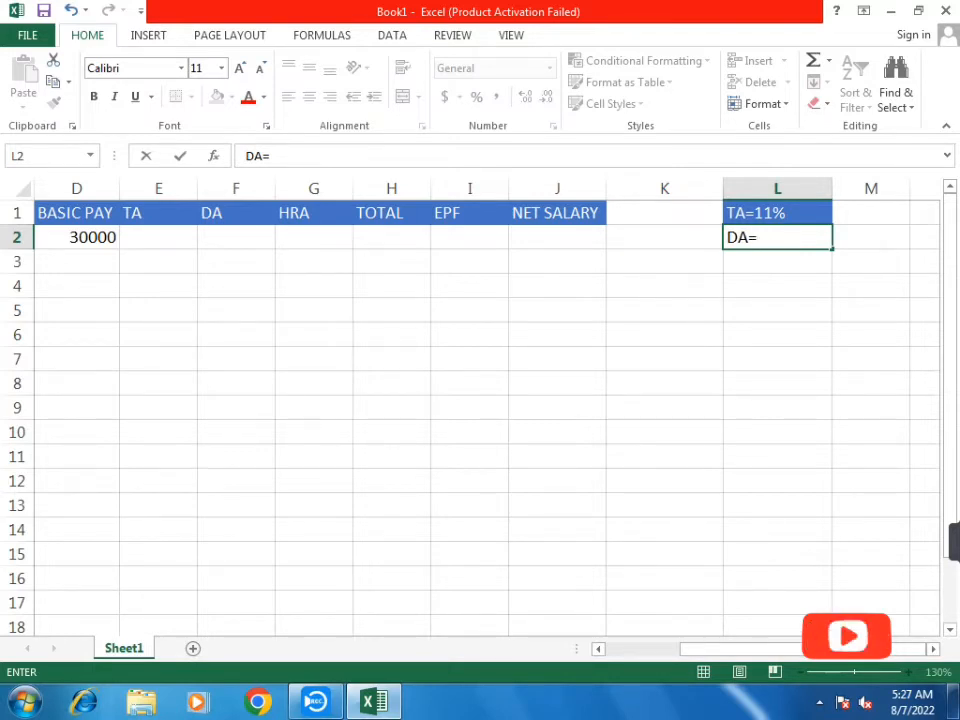
type("9%")
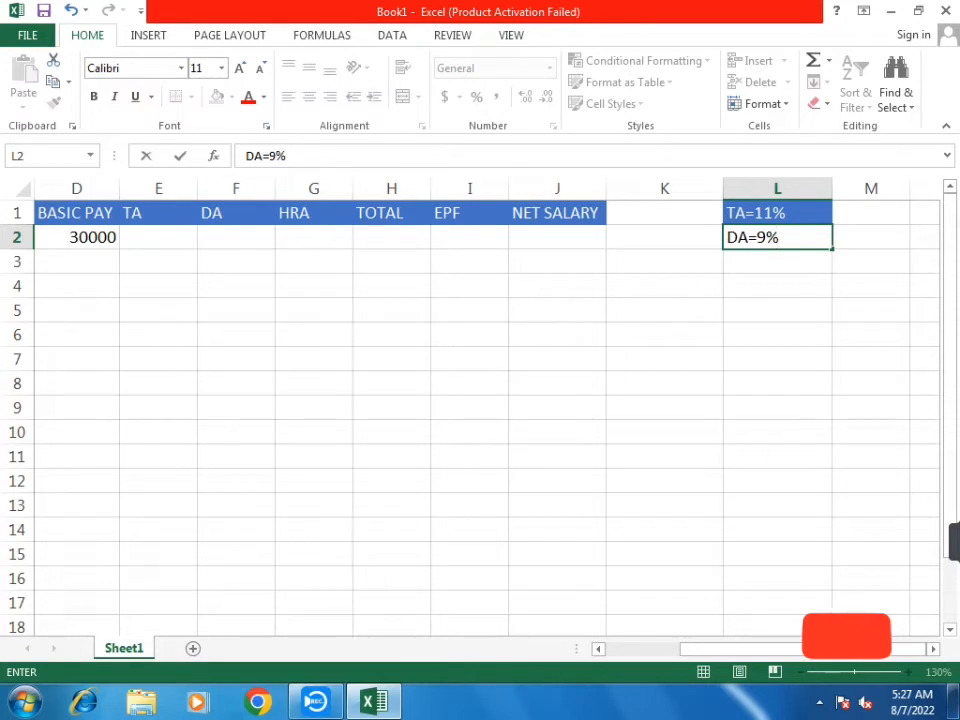
key("Return")
type("HRA=")
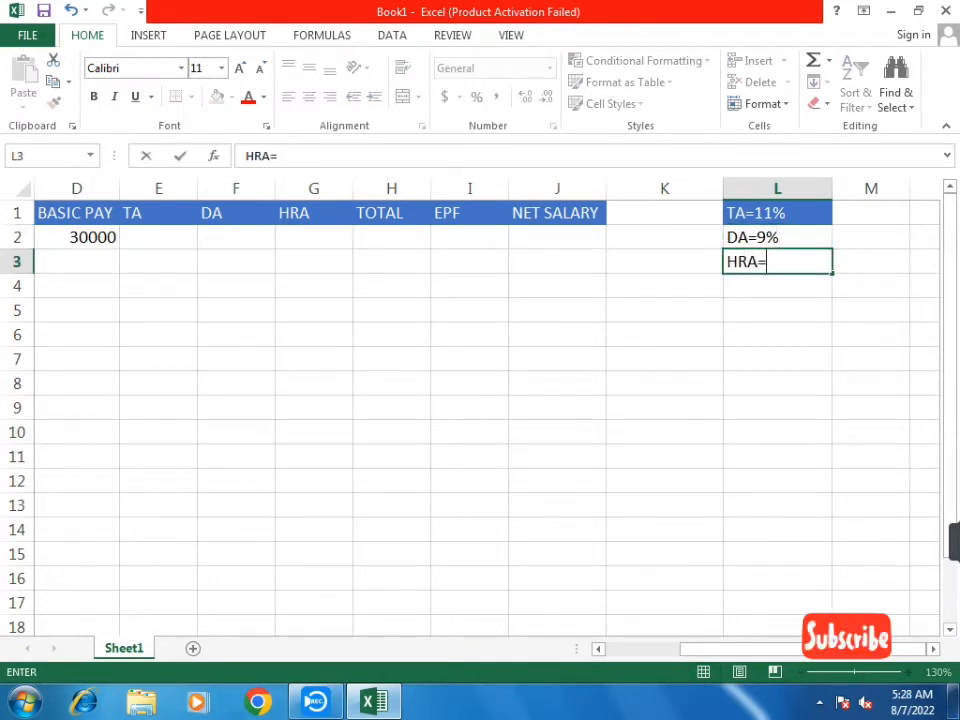
type("15%")
left_click(664, 359)
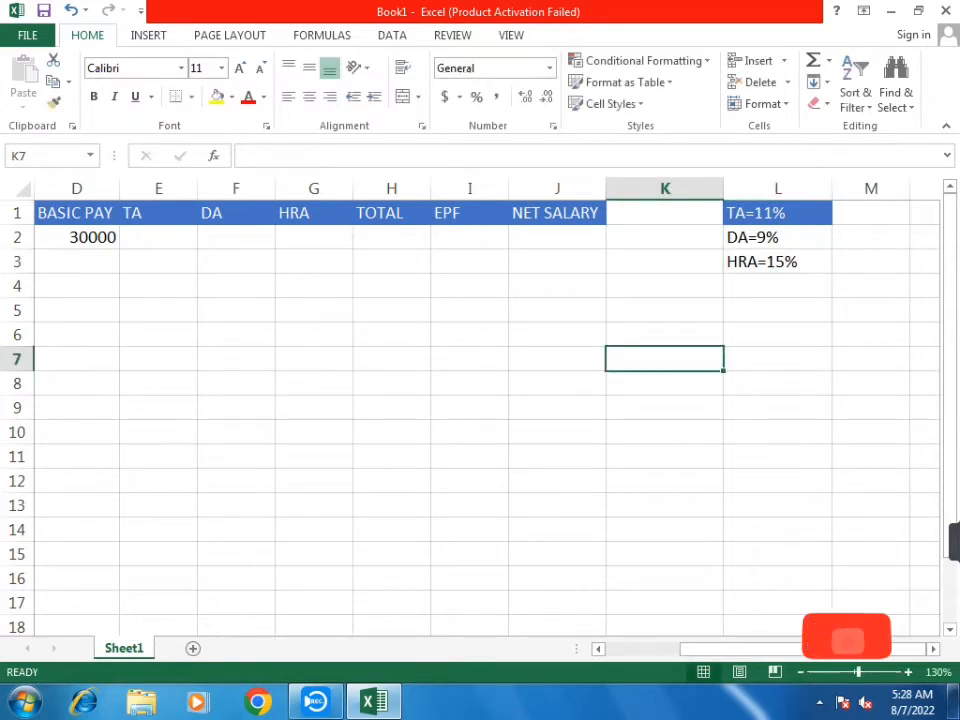
Apply the Normal cell style to the TA rate note in L1
left_click(777, 213)
left_click(614, 104)
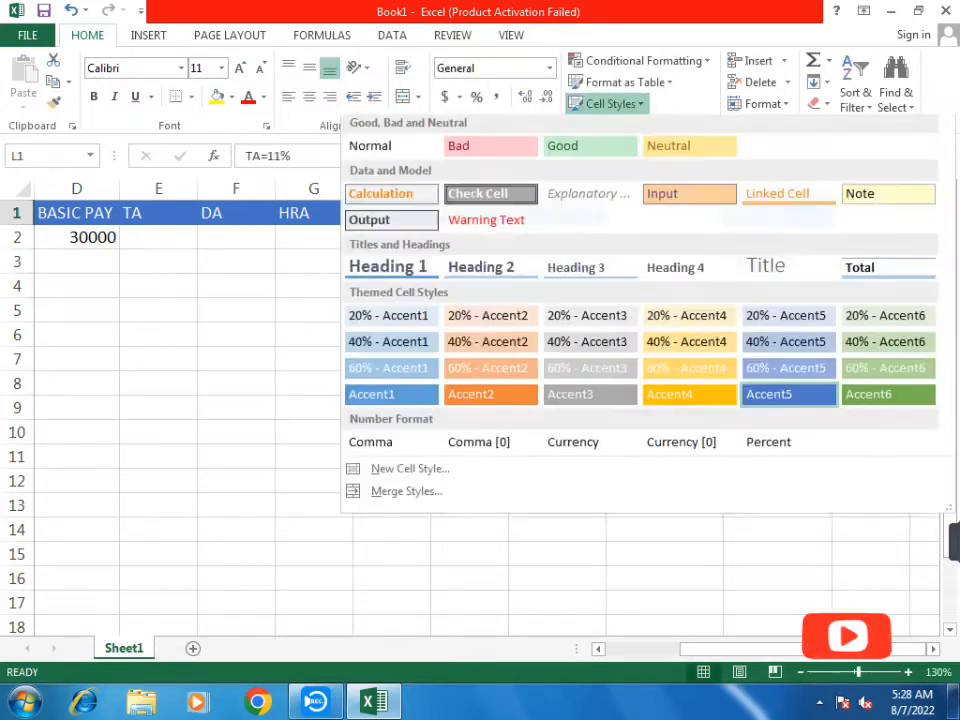
left_click(370, 148)
left_click(777, 481)
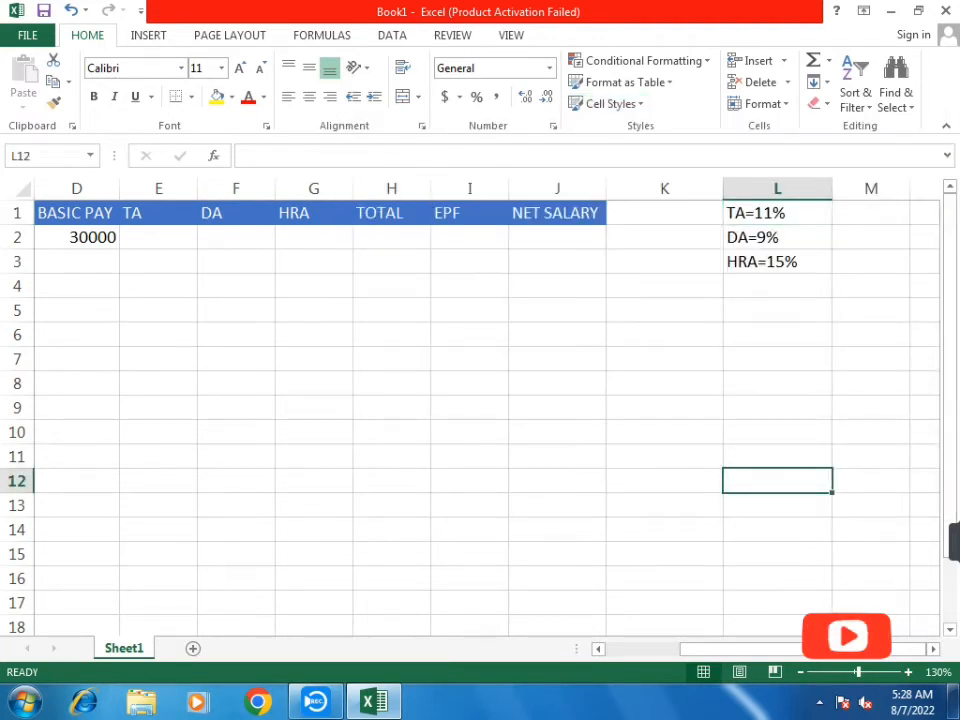
Enter the provident fund rate note PF=10% in L4, below the HRA rate note
key("Up")
key("Up")
key("Up")
key("Up")
key("Up")
key("Up")
key("Up")
key("Up")
type("P")
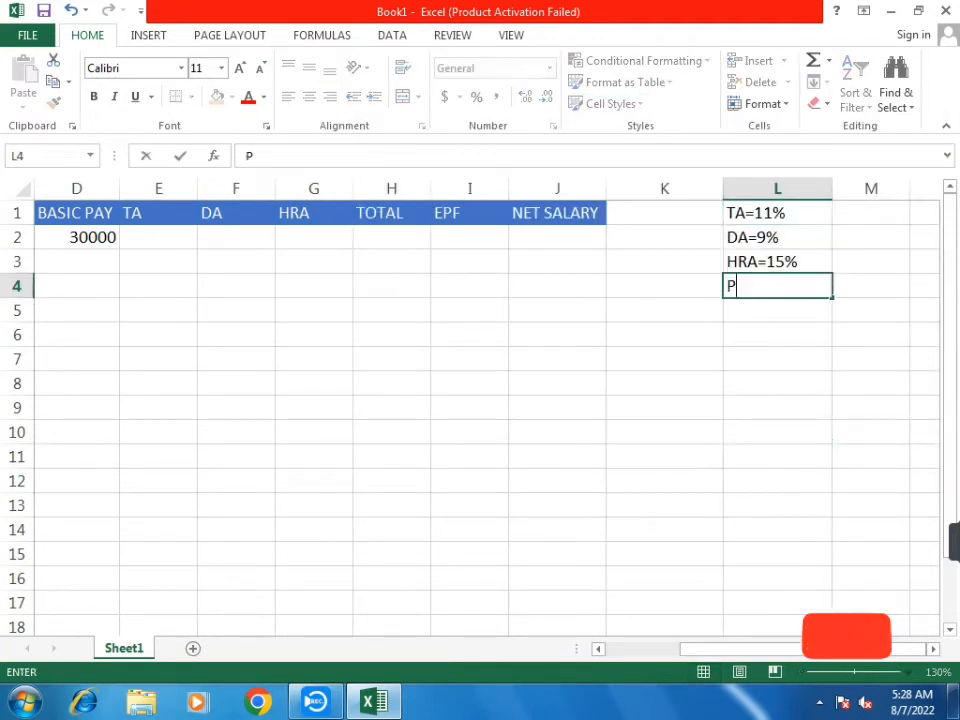
type("F=")
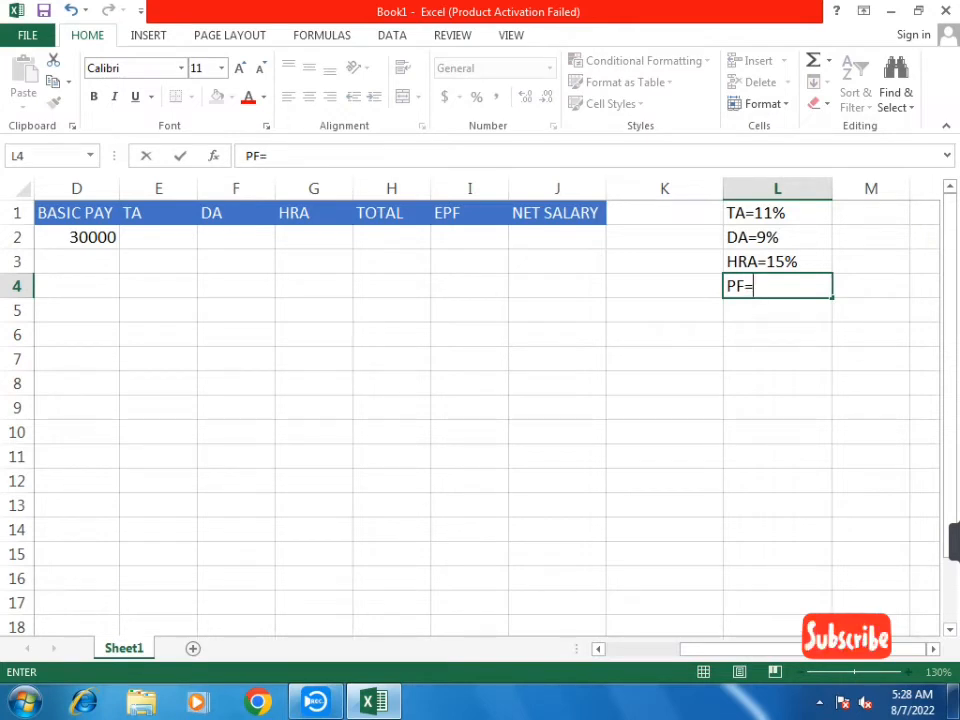
type("10&")
key("BackSpace")
type("%")
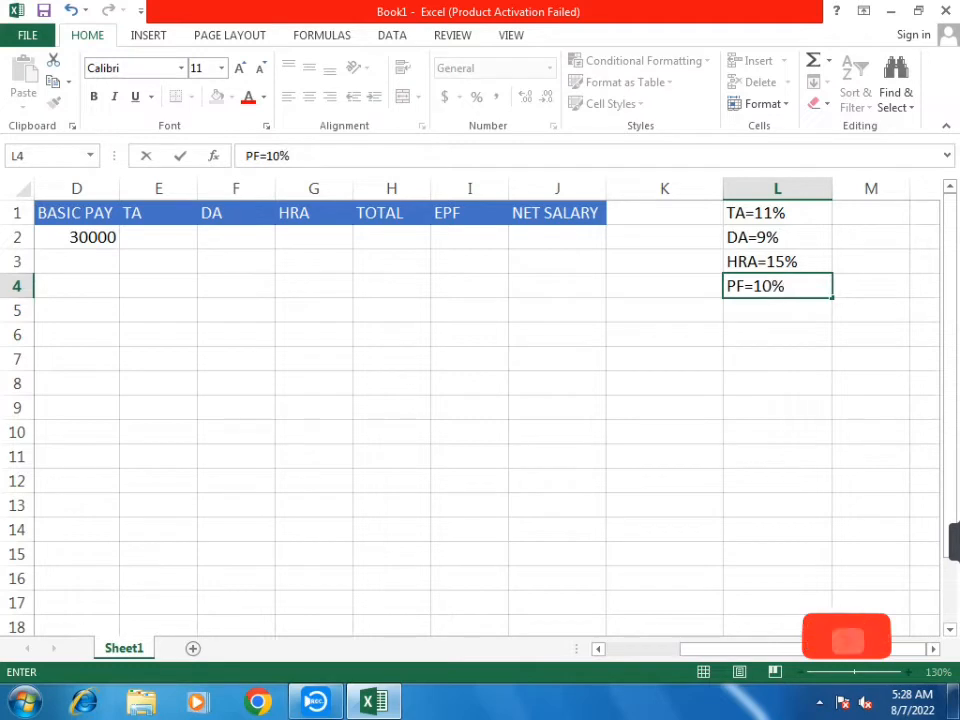
left_click(664, 335)
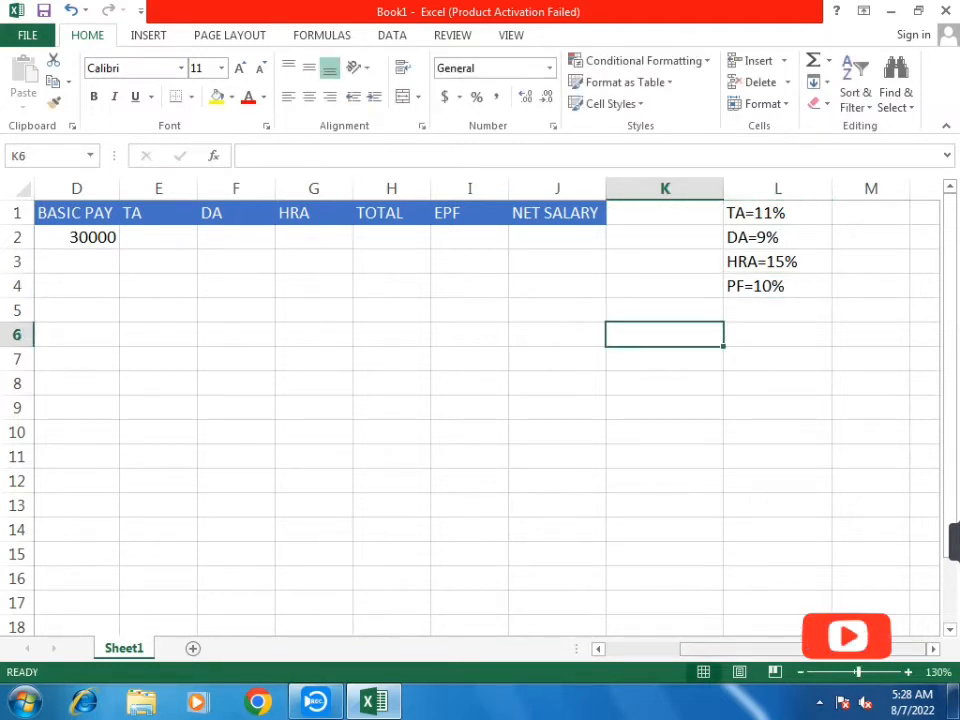
Apply the Input cell style to the four rate notes in L1:L4
scroll(480, 400, "left", 3)
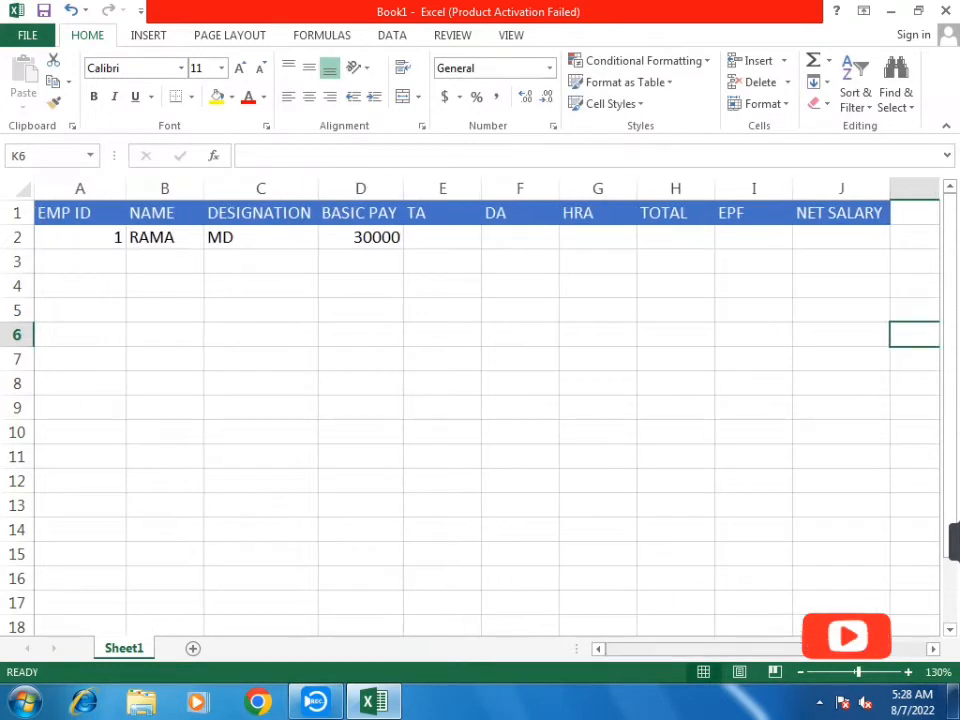
scroll(480, 400, "right", 3)
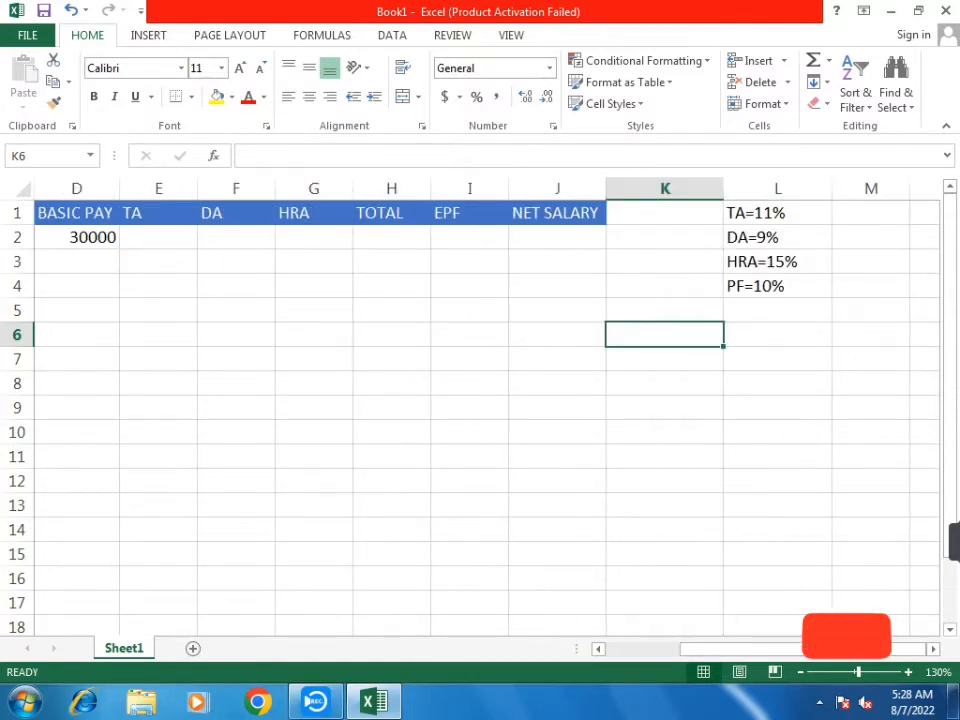
left_click_drag(777, 213, 777, 286)
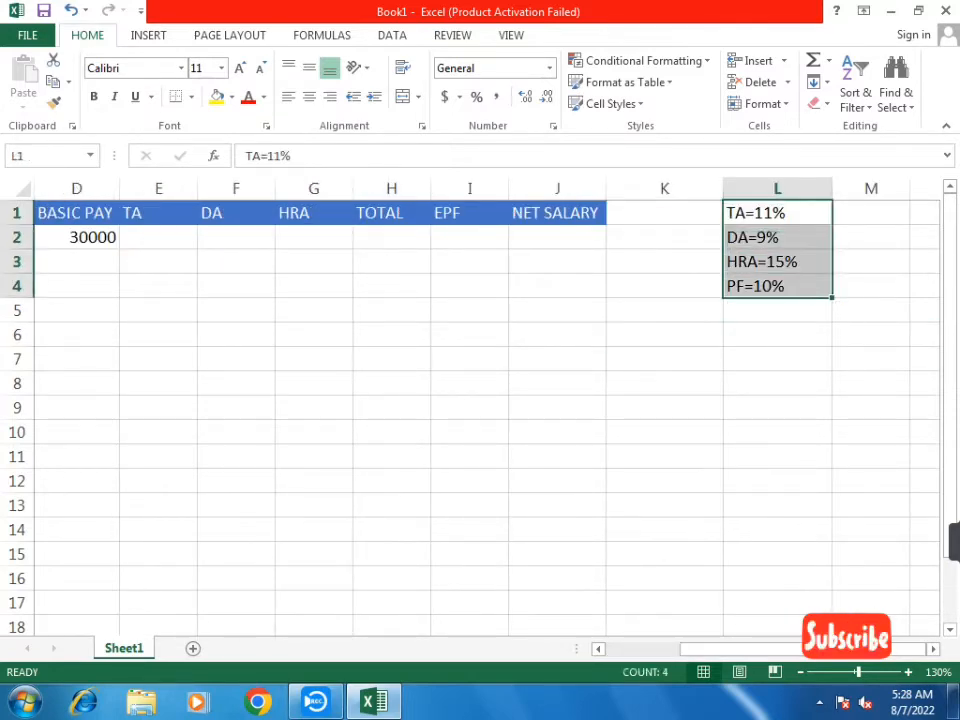
left_click(611, 103)
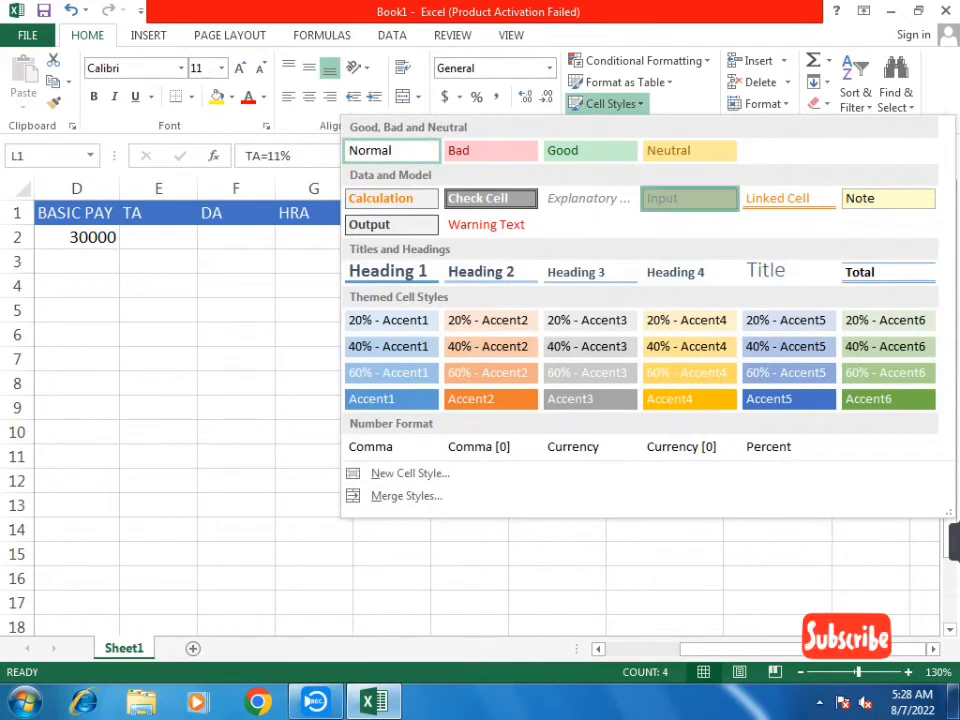
left_click(517, 198)
left_click(777, 359)
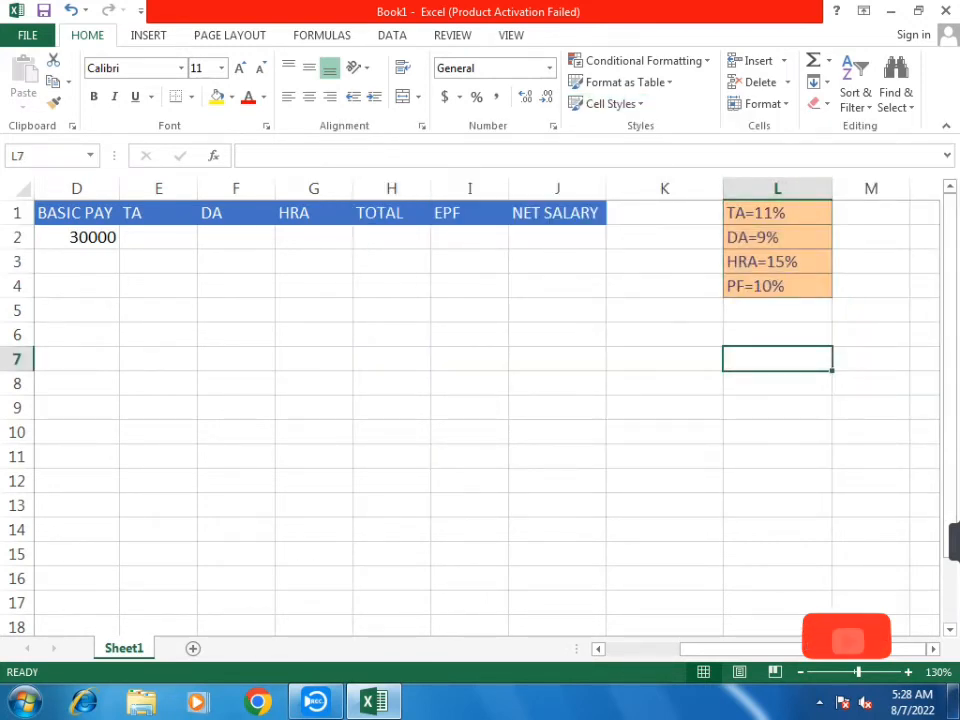
Calculate the first employee's TA in E2 with the formula =D2*11%
left_click_drag(758, 649, 682, 649)
left_click(443, 237)
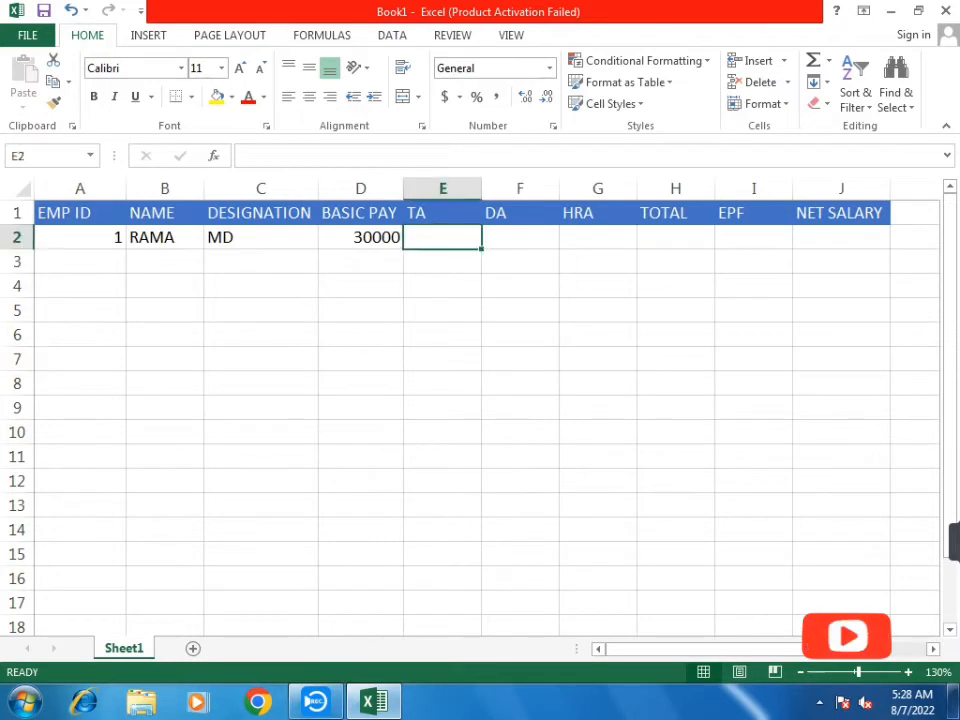
type("=")
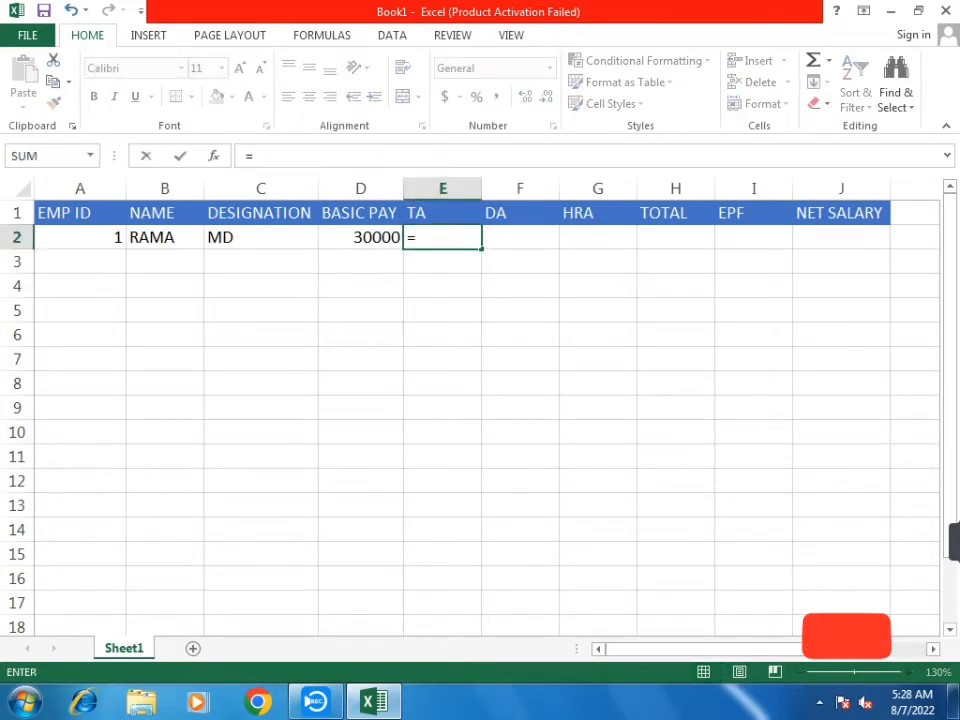
type("D")
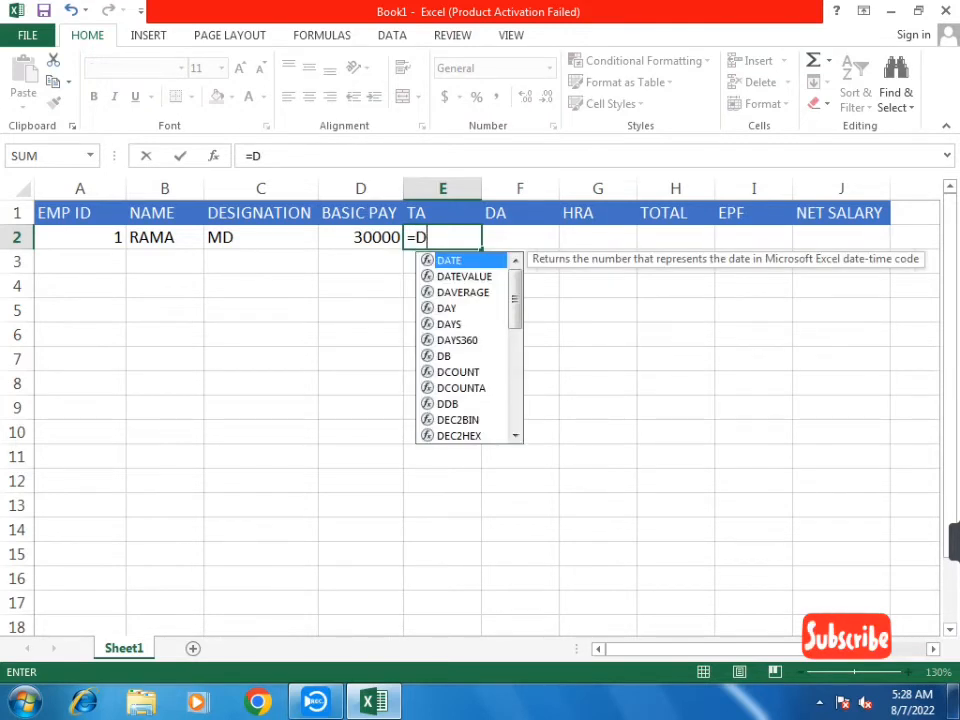
type("2*")
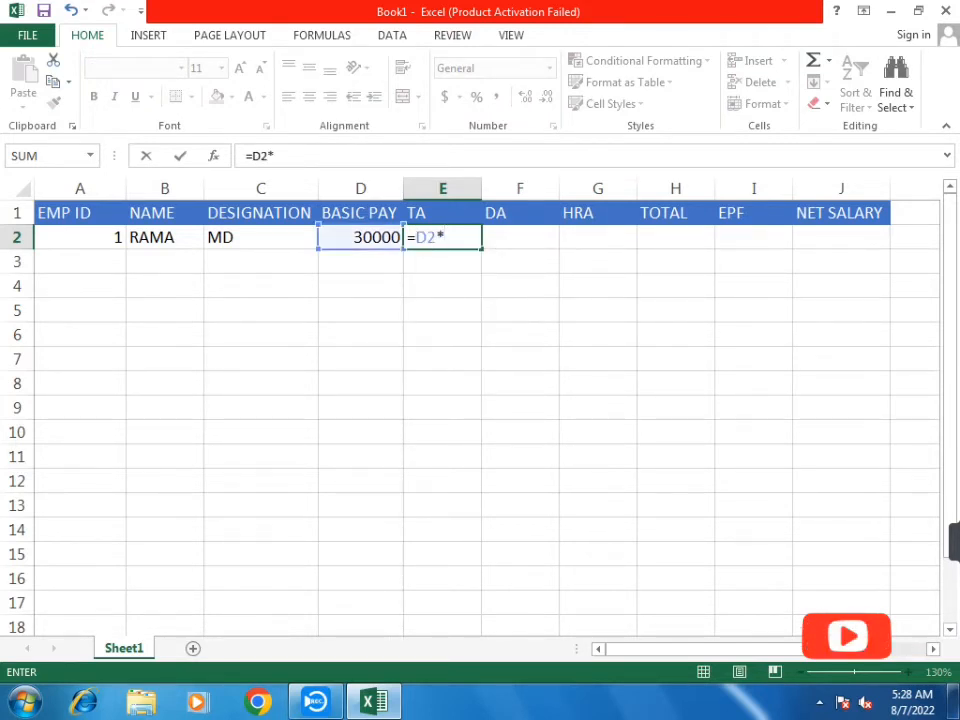
scroll(480, 400, "right", 2)
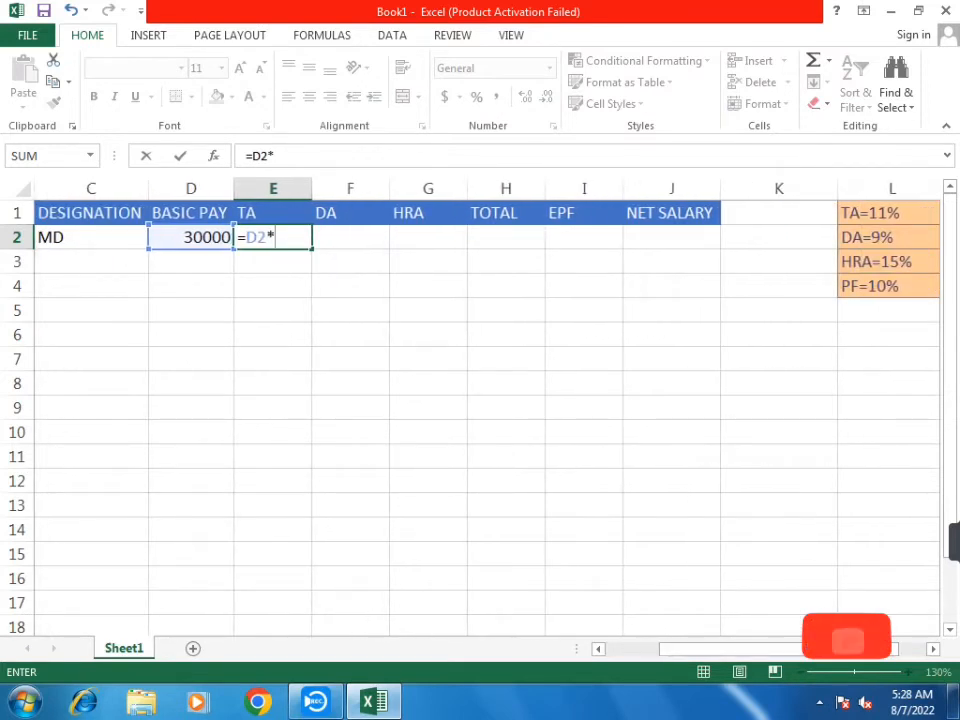
left_click_drag(692, 649, 638, 649)
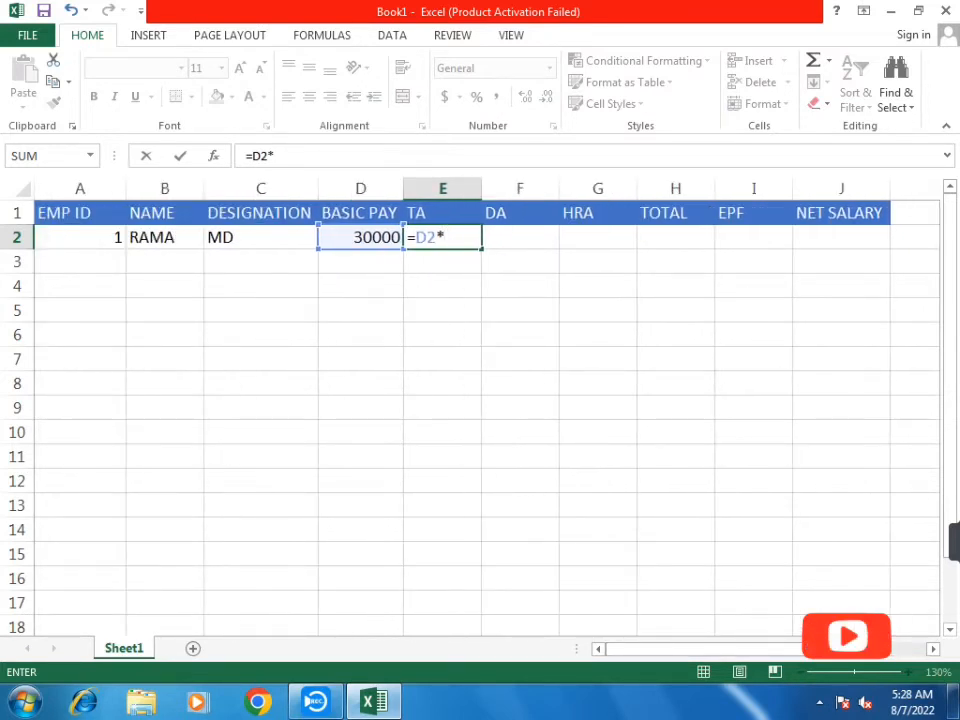
type("11%")
key("Return")
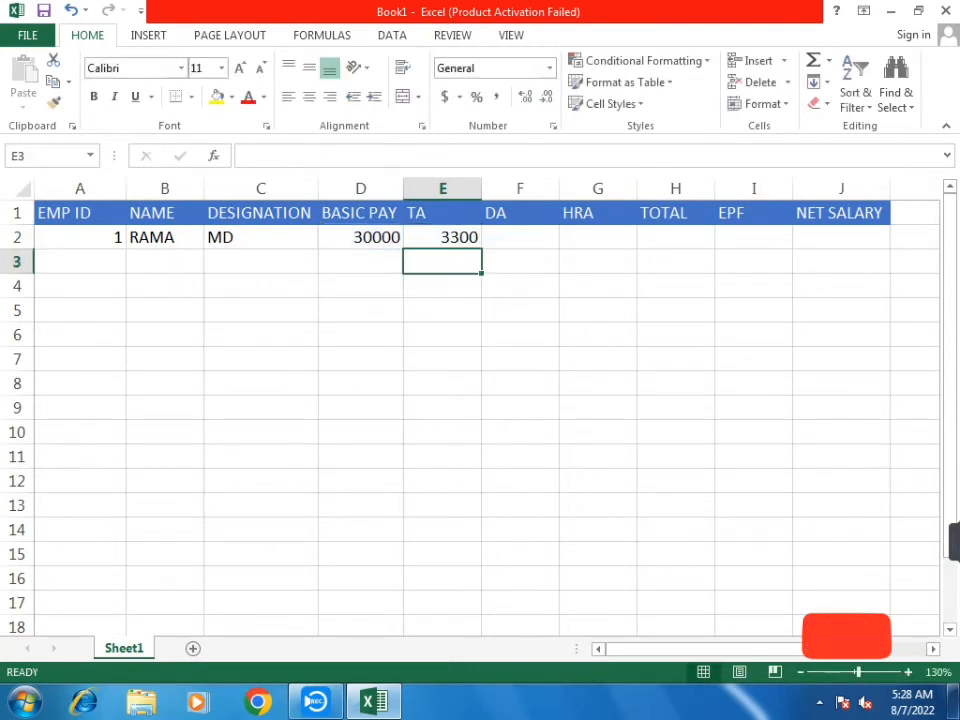
Calculate the first employee's DA in F2 with the formula =D2*9%
left_click(520, 237)
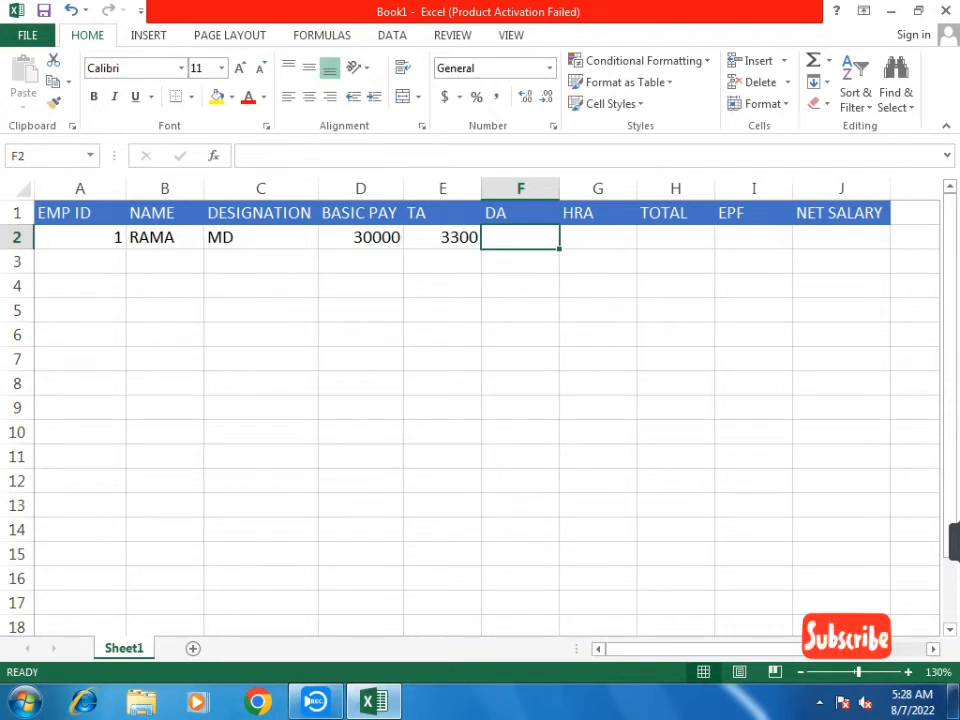
type("=")
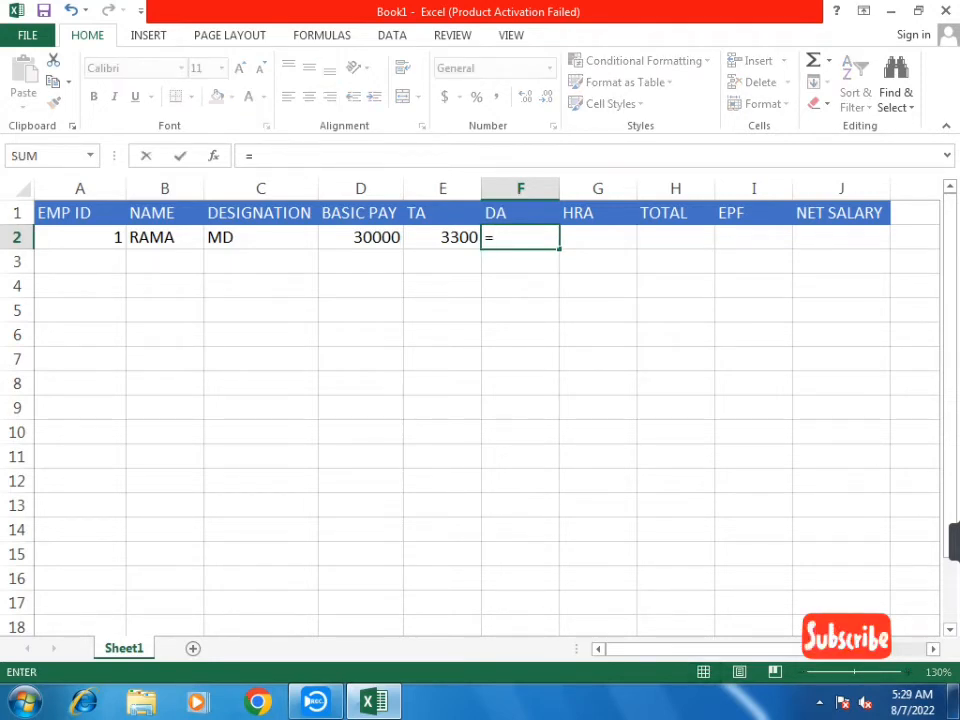
type("D")
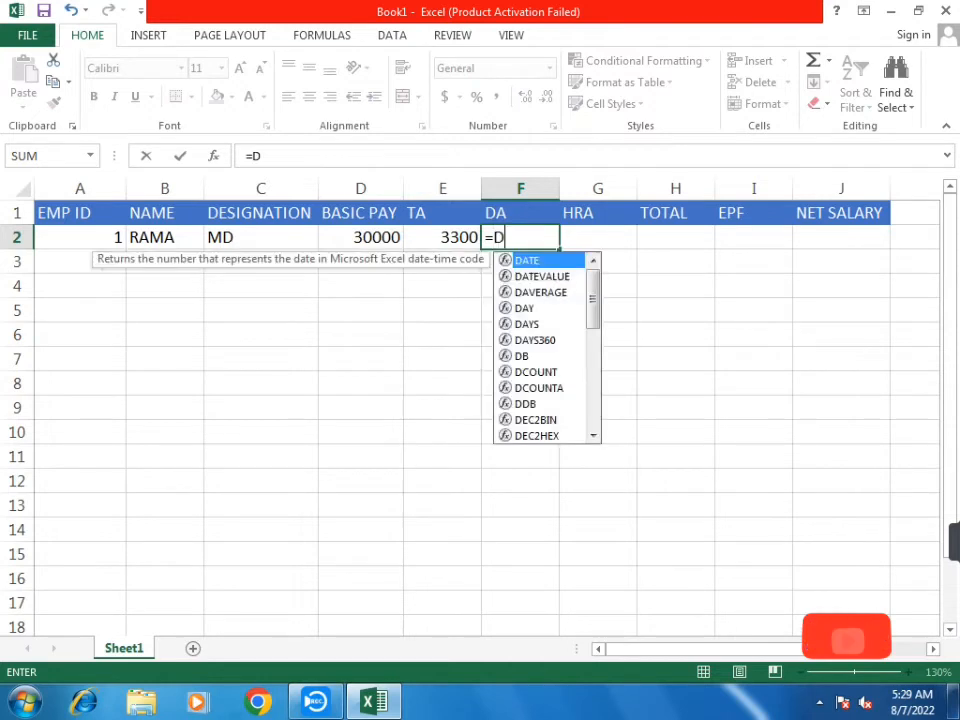
type("2")
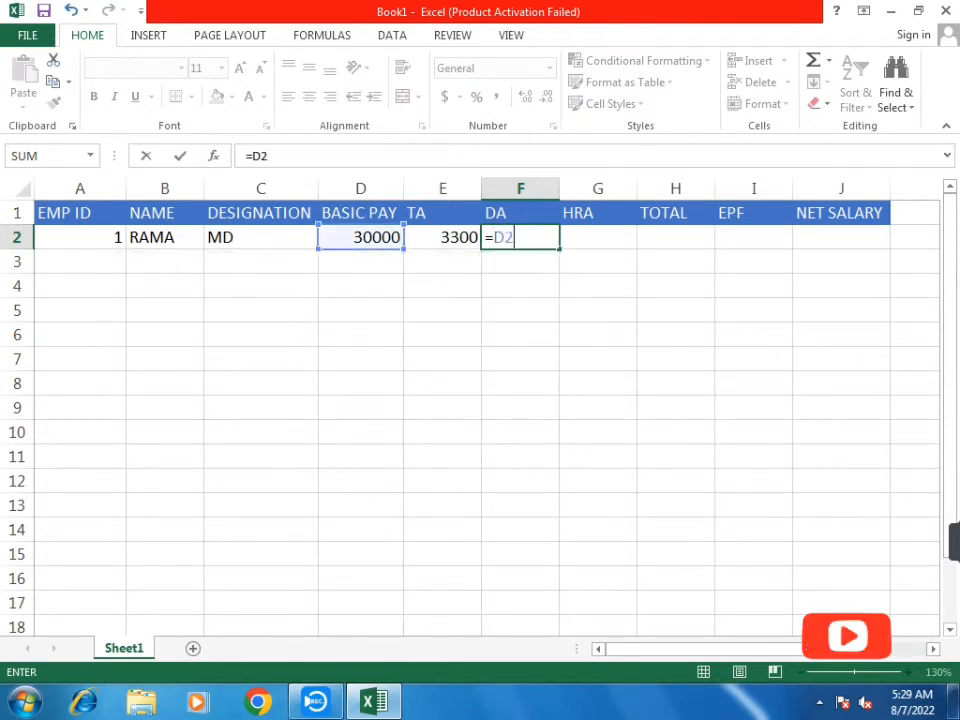
left_click_drag(700, 649, 779, 649)
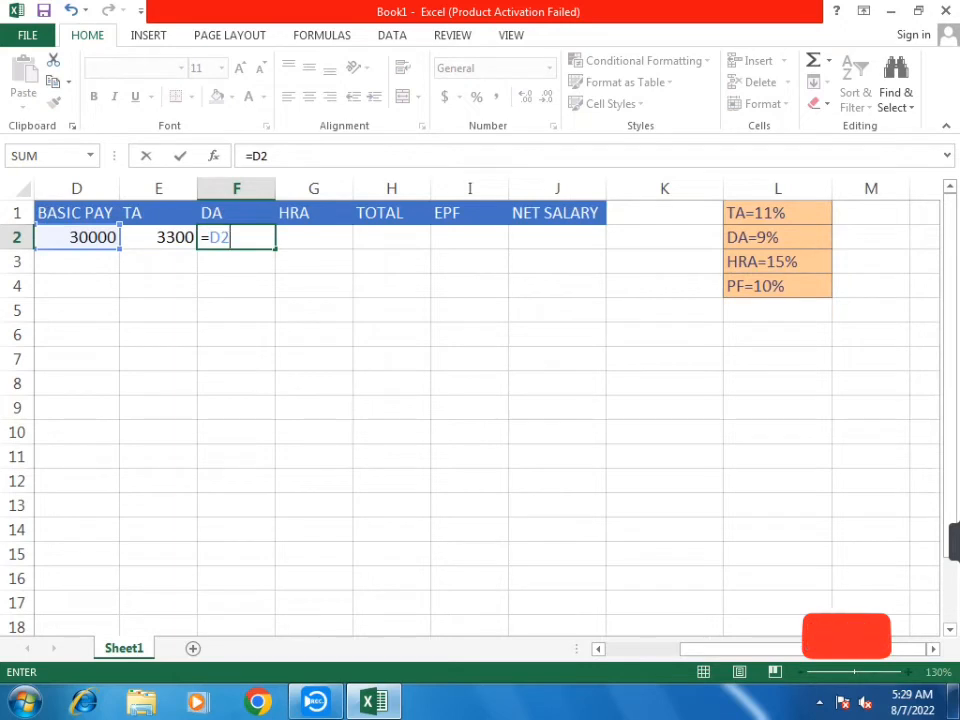
type("*")
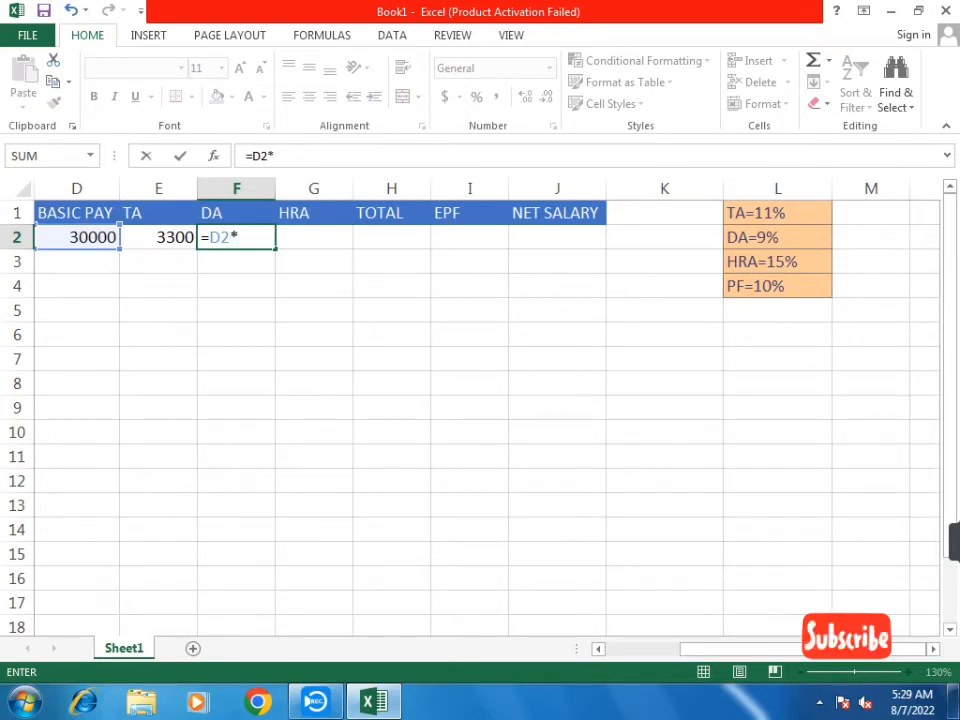
type("9%")
key("Return")
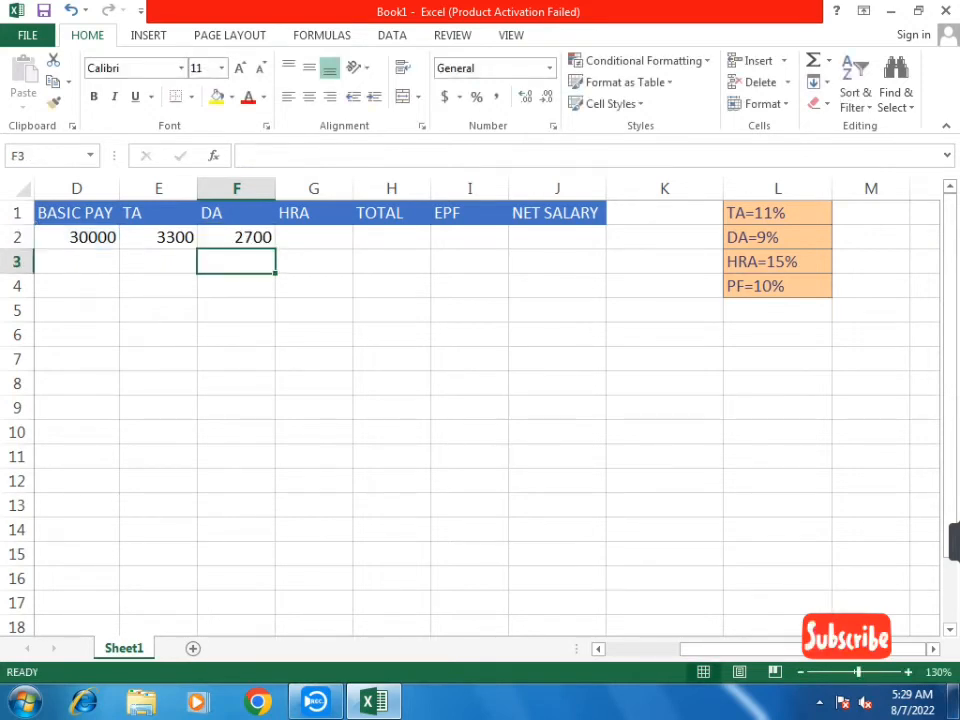
Calculate the first employee's HRA in G2 with the formula =D2*15%
left_click(314, 237)
type("=")
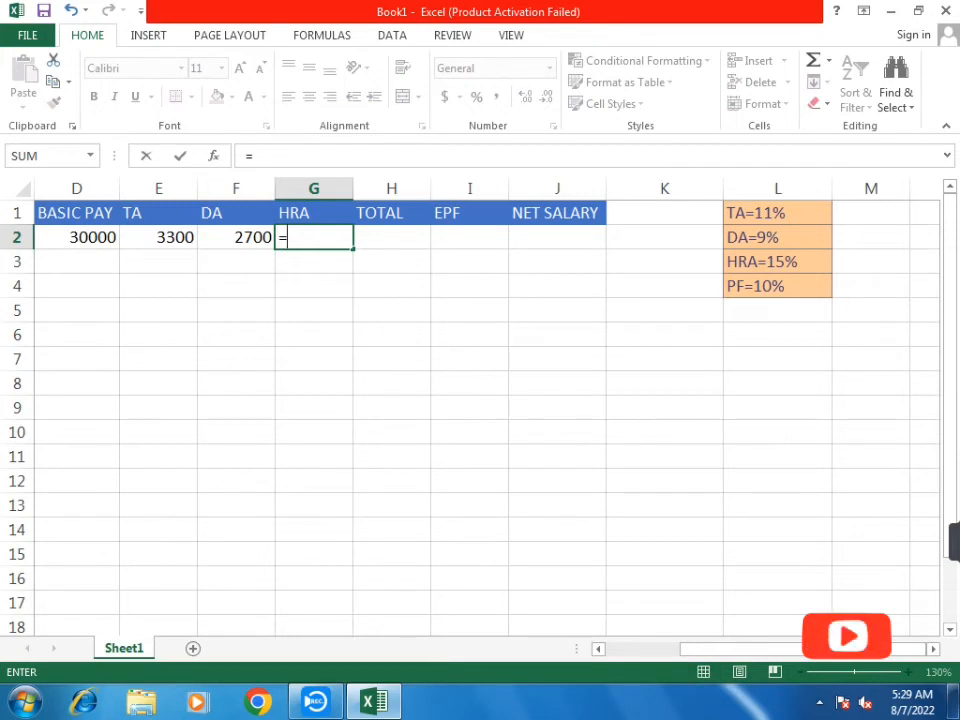
type("D2")
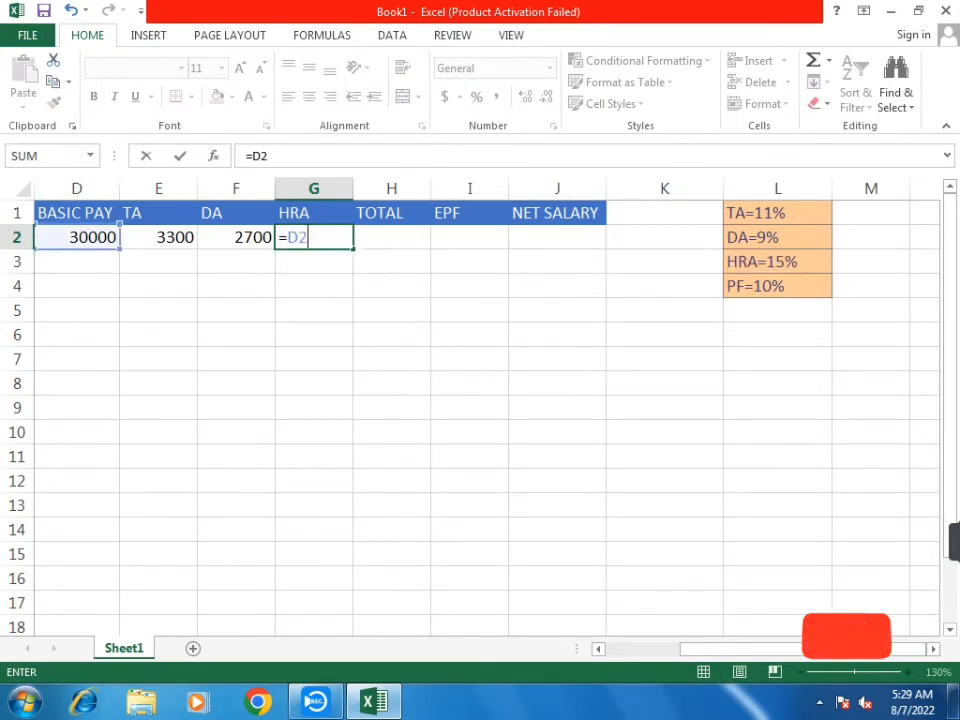
type("*")
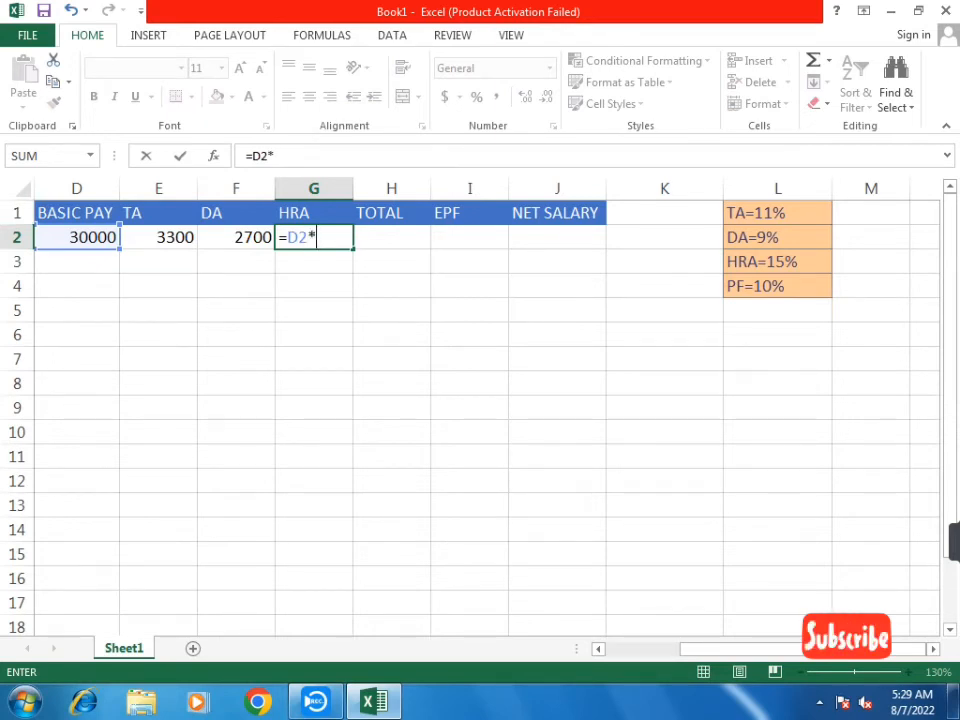
type("15%")
key("Return")
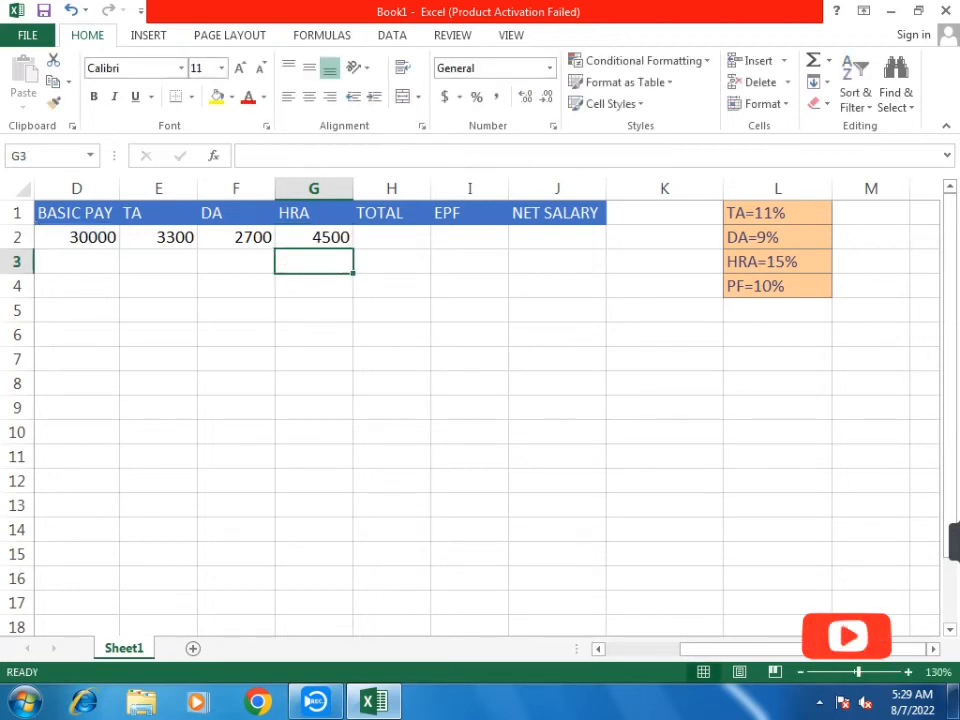
Total the first employee's basic pay and allowances in H2 with the formula =SUM(D2:G2)
left_click(391, 237)
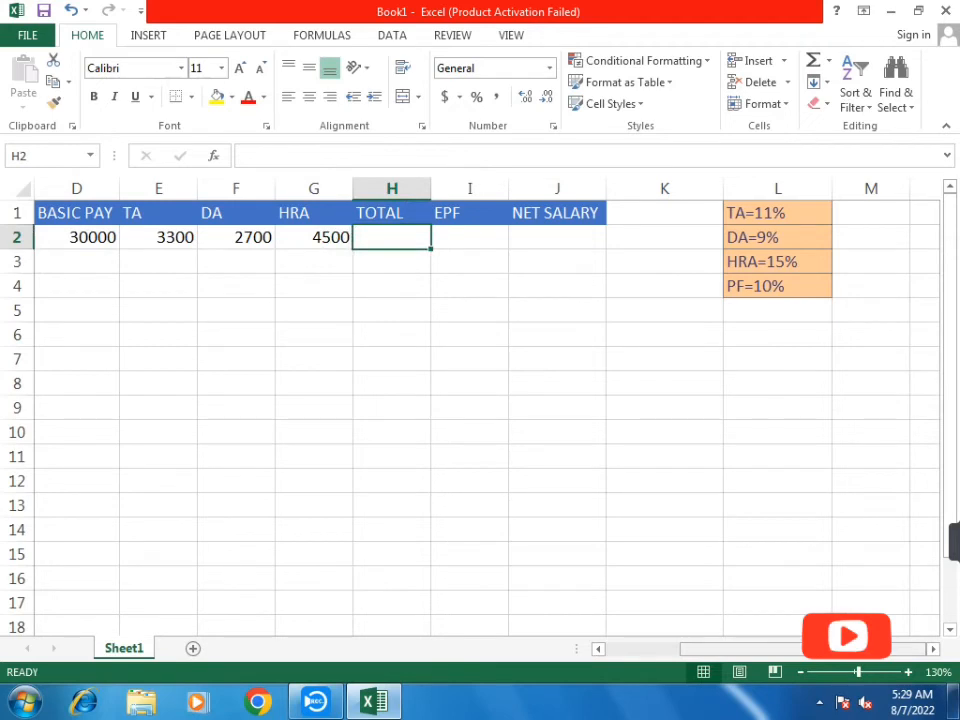
scroll(480, 400, "left", 1)
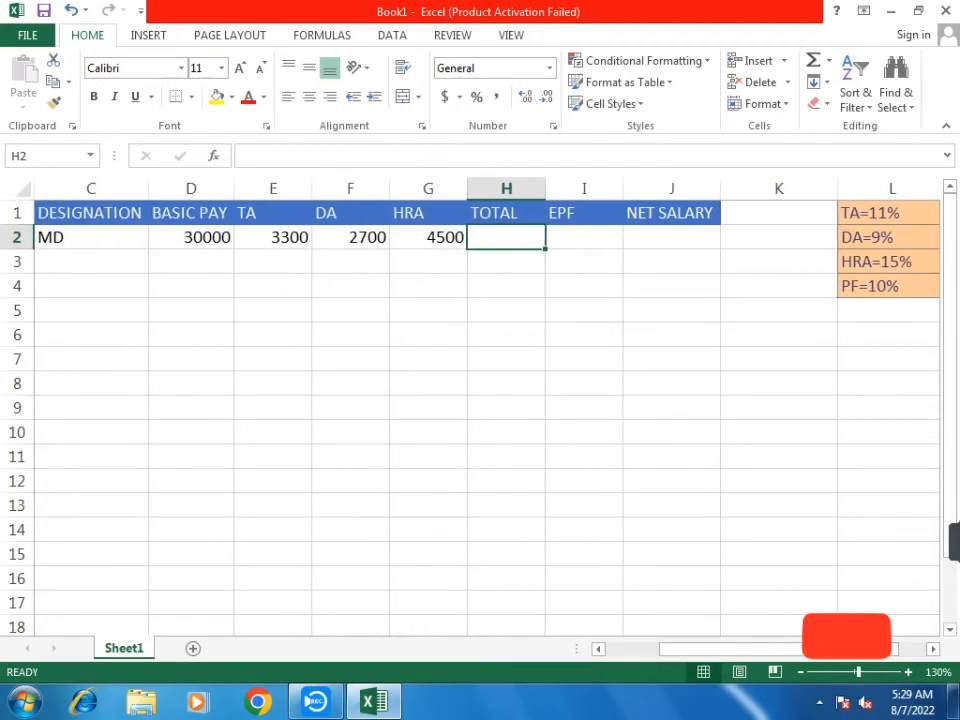
type("=")
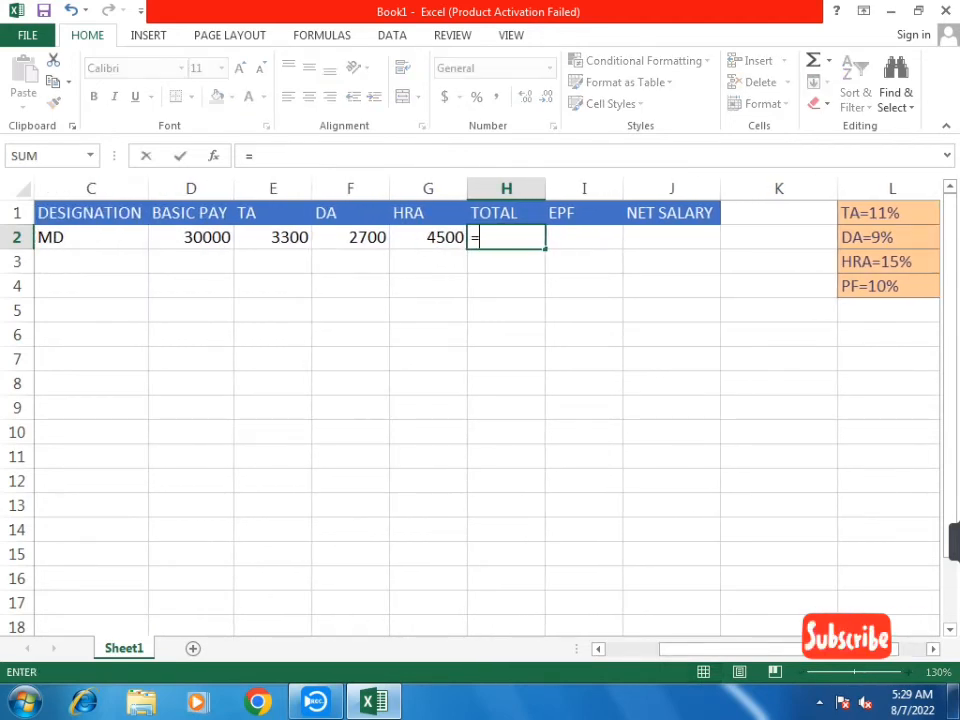
type("SUM(")
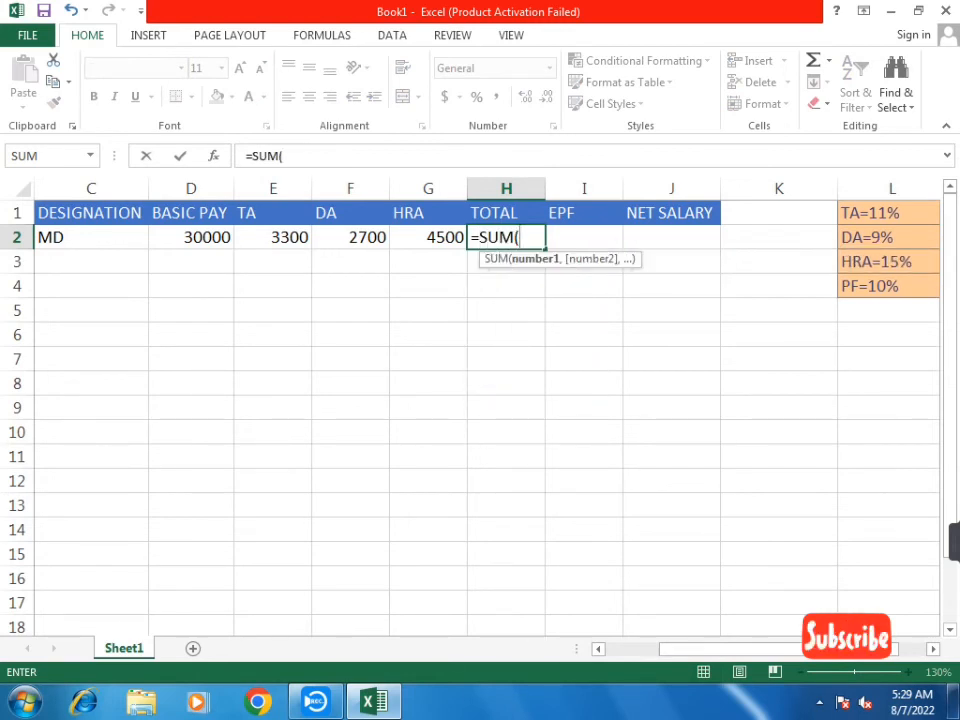
left_click(191, 237)
type(":")
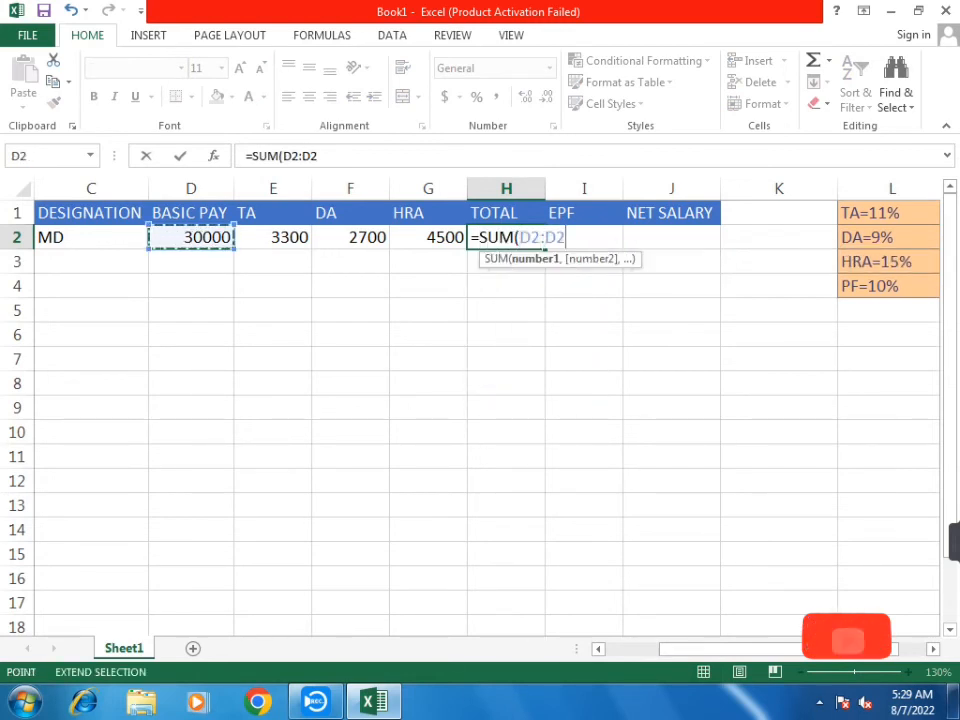
key("BackSpace")
key("BackSpace")
key("BackSpace")
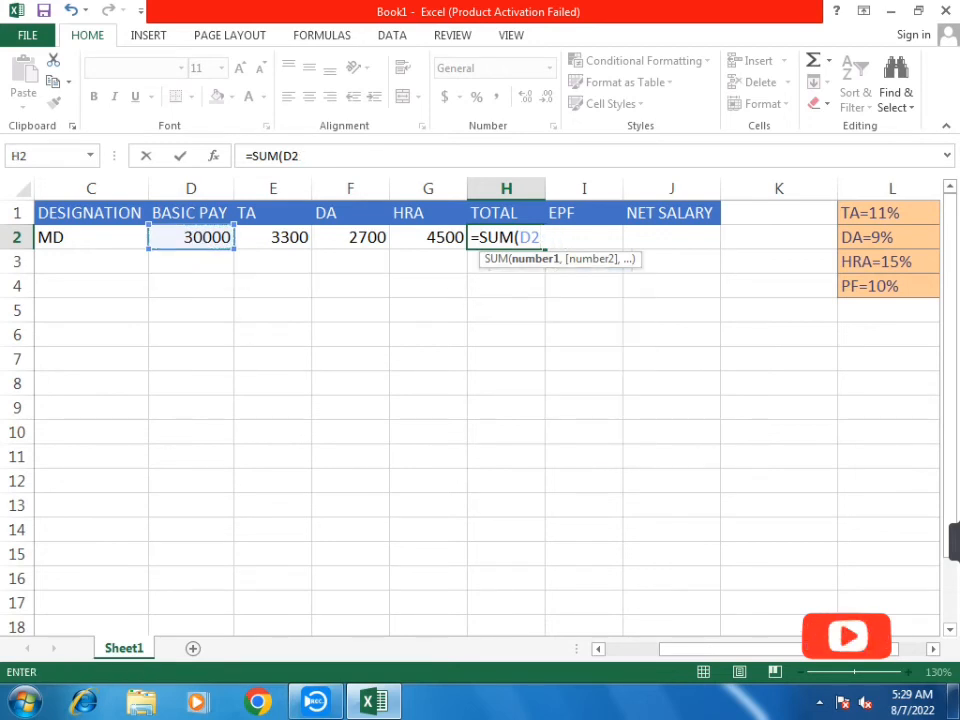
type(":")
left_click(428, 237)
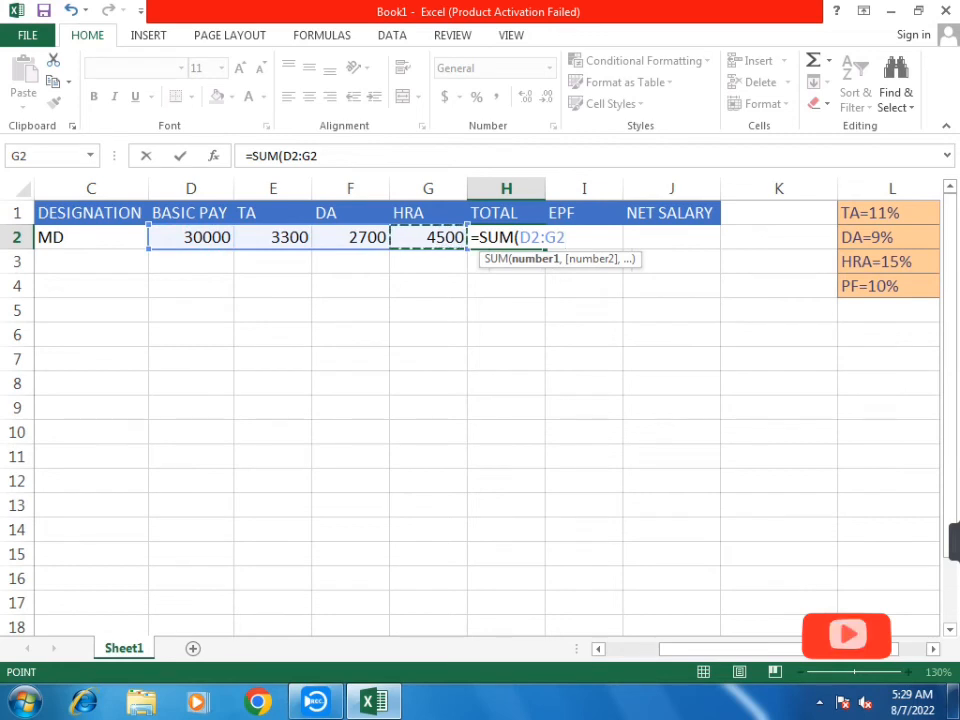
type(")")
key("Return")
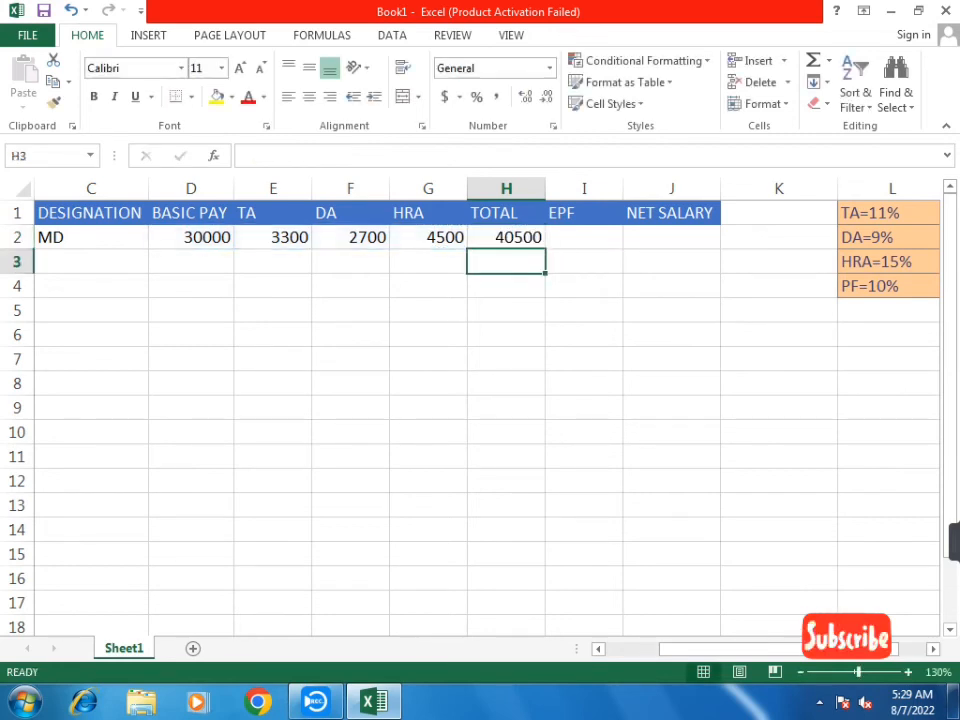
Calculate the first employee's EPF in I2 with the formula =H2*10%
left_click(506, 237)
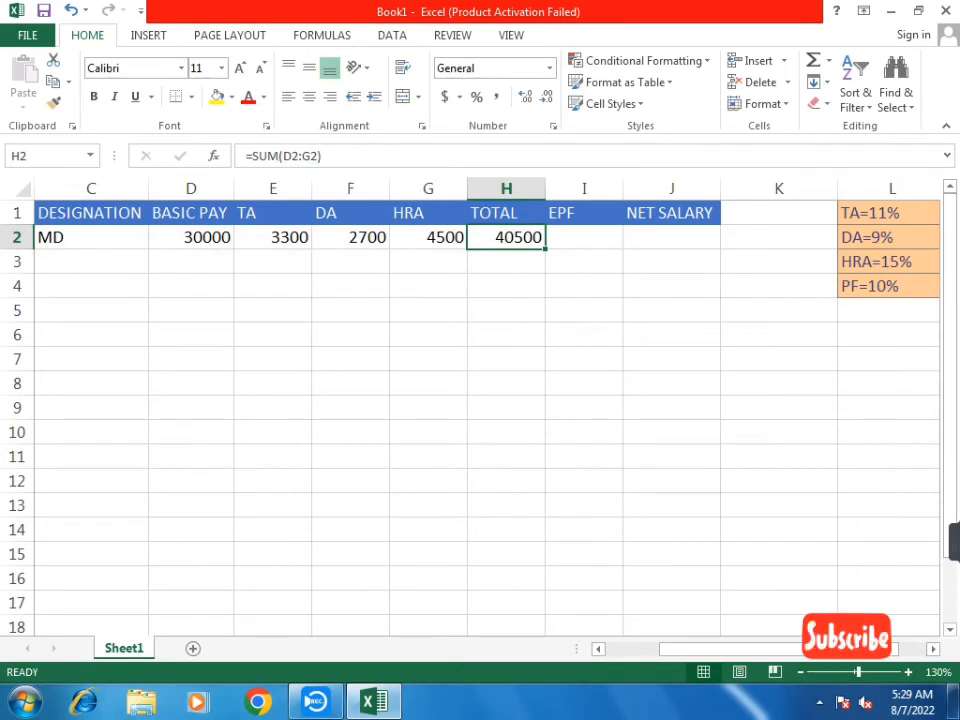
left_click(584, 237)
type("=")
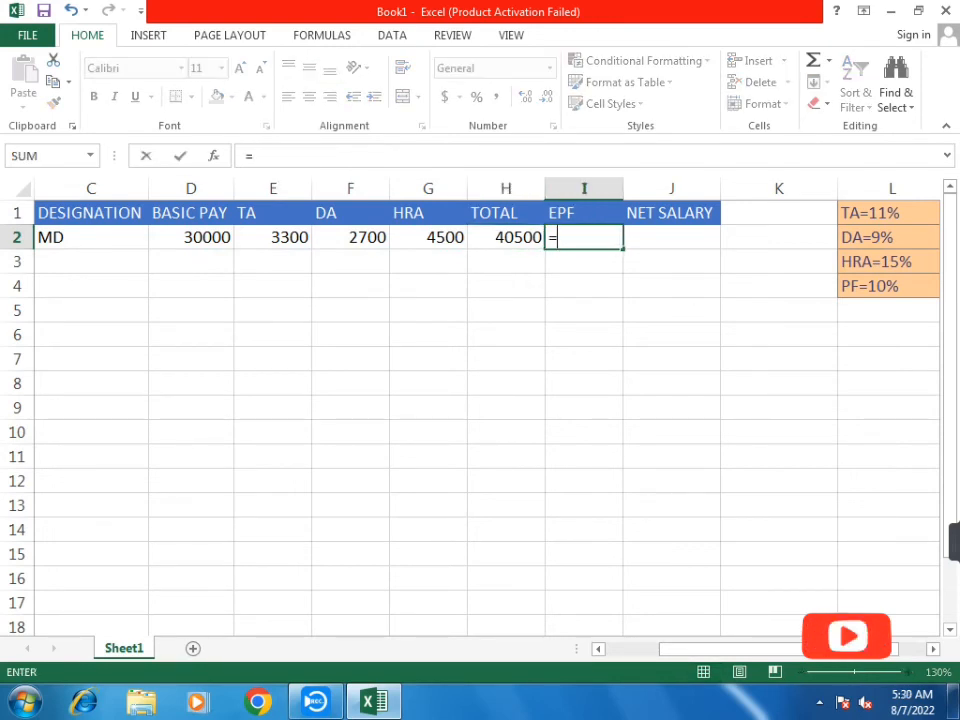
type("H2")
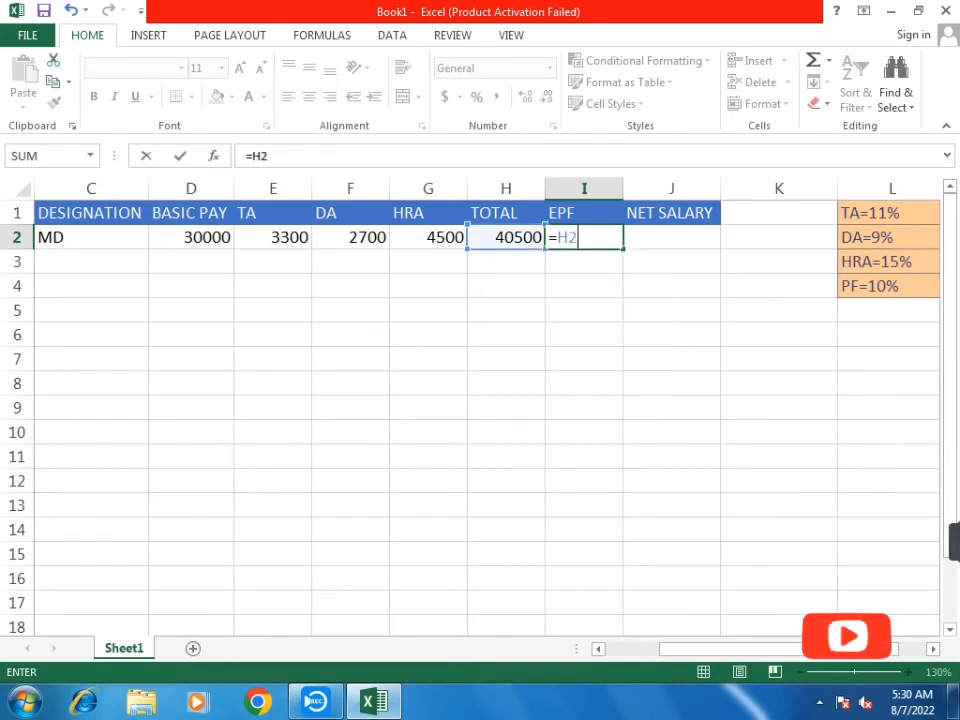
type("*")
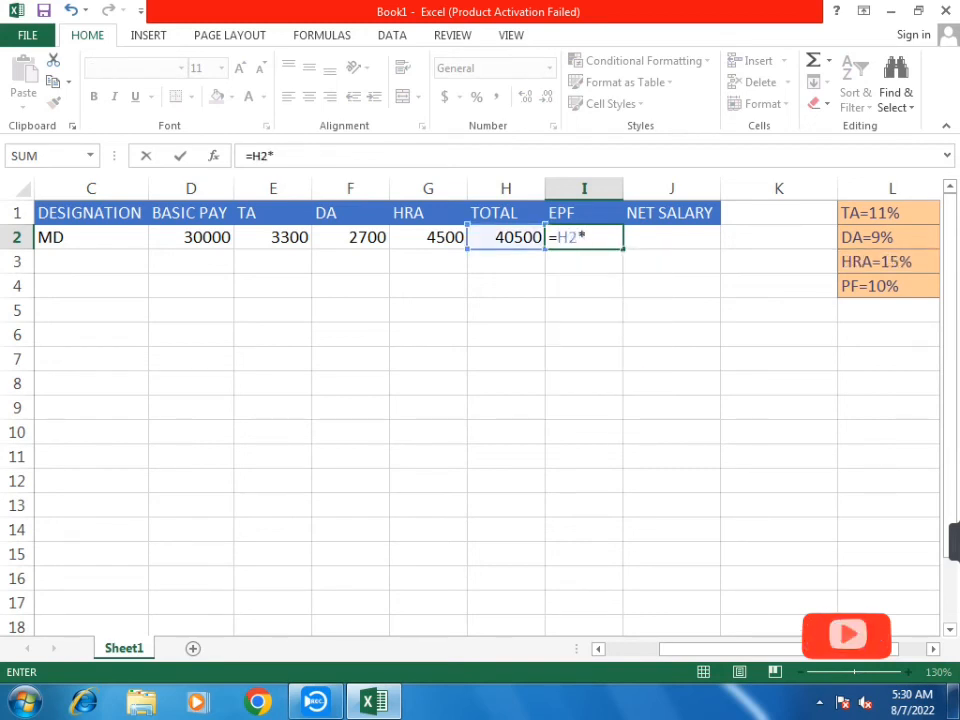
type("1")
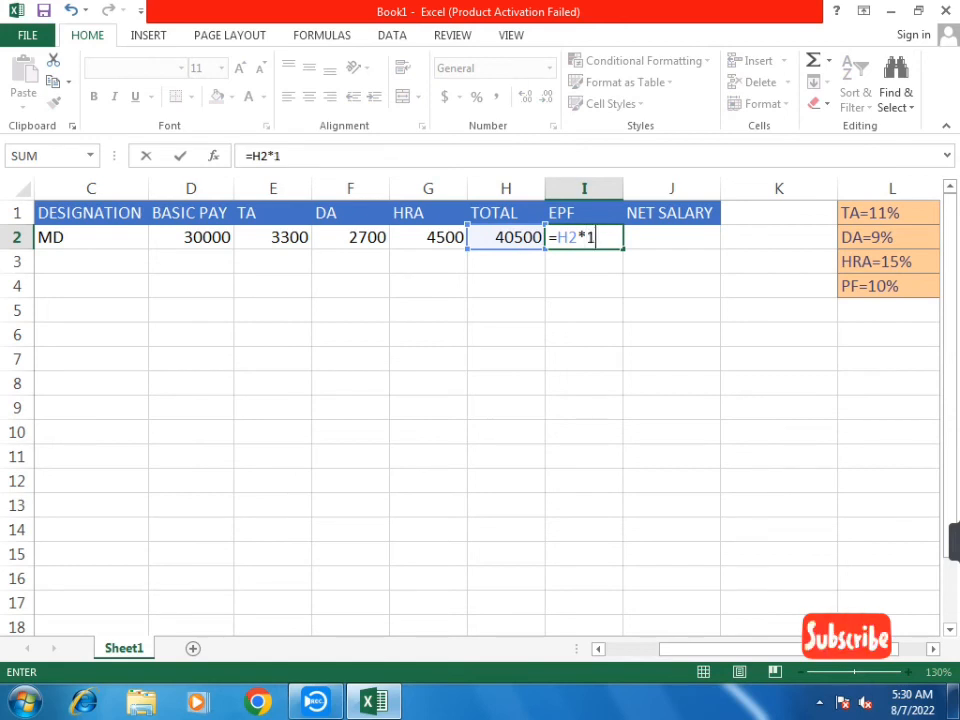
type("0%")
key("Return")
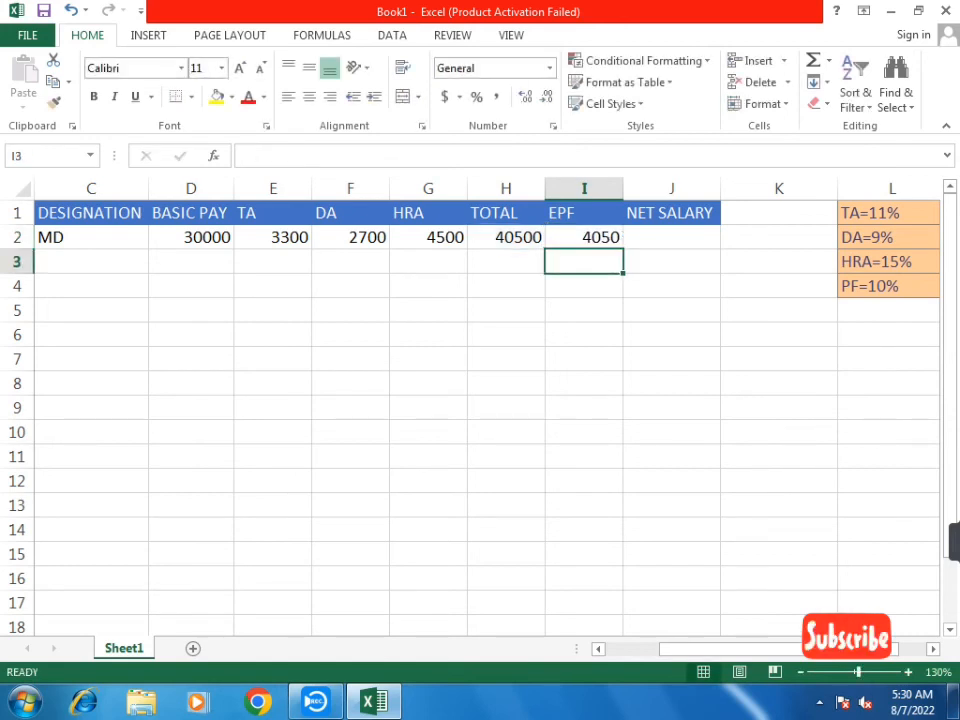
Calculate the first employee's net salary in J2 by subtracting EPF from the total with the formula =H2-I2
left_click(671, 237)
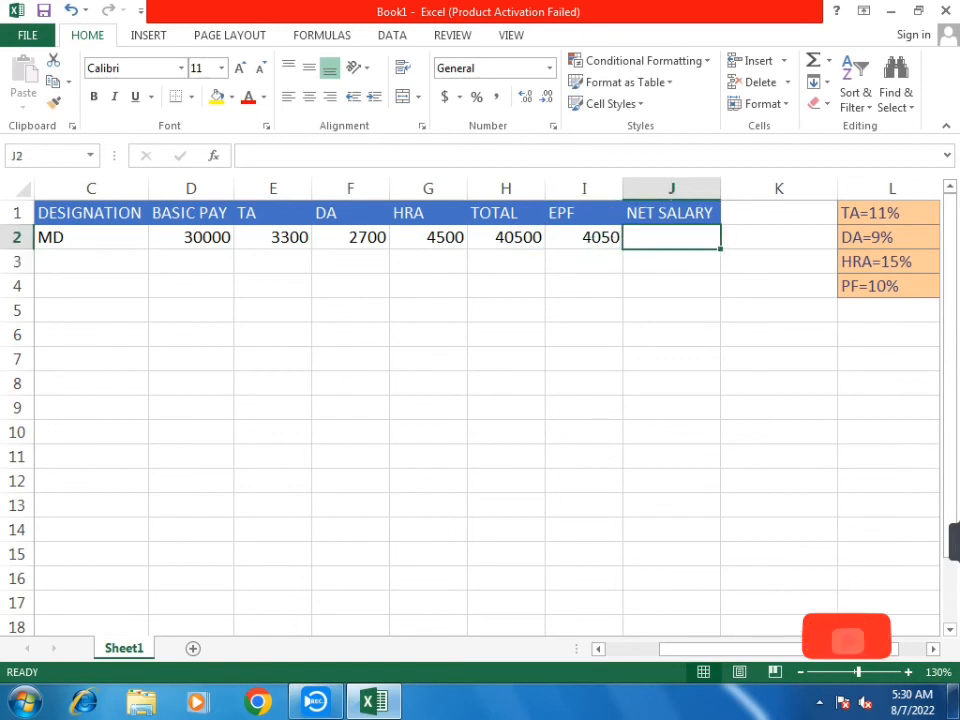
type("=")
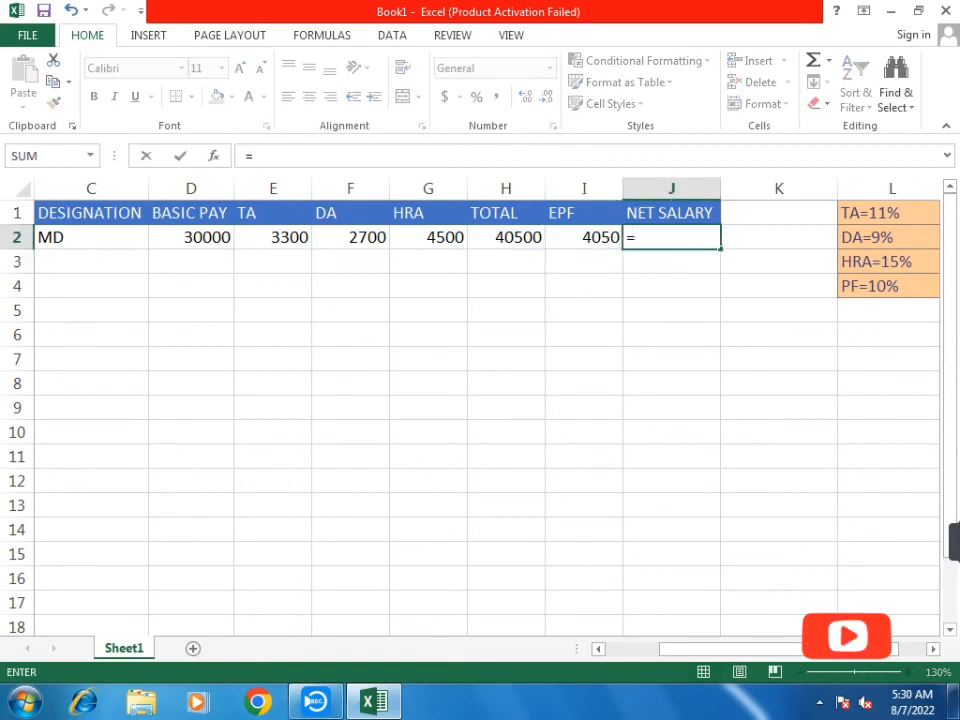
type("H")
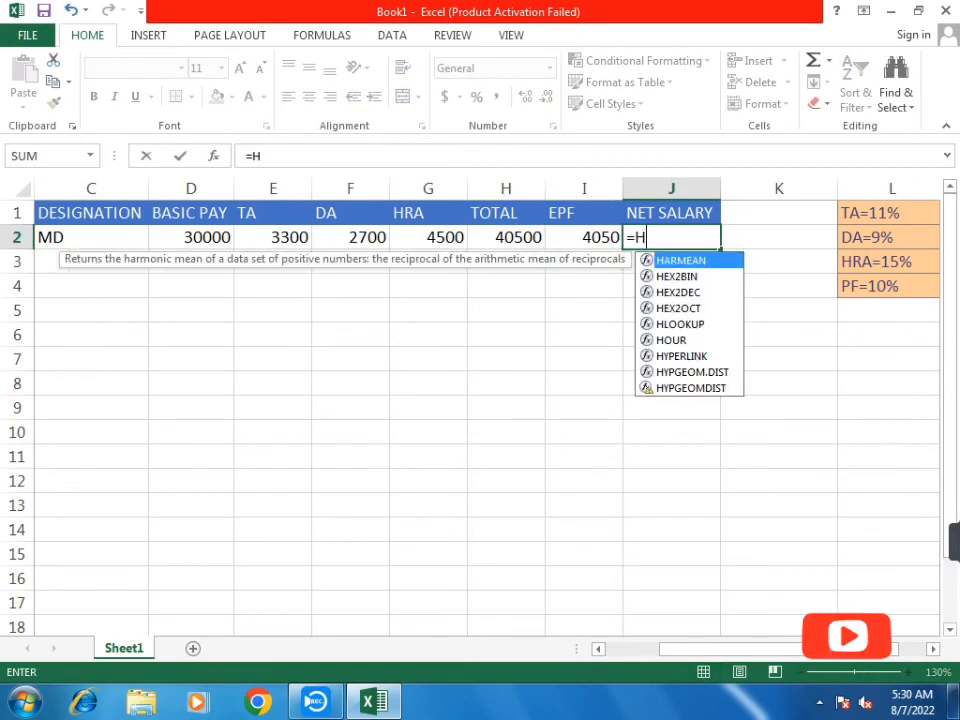
type("2-I")
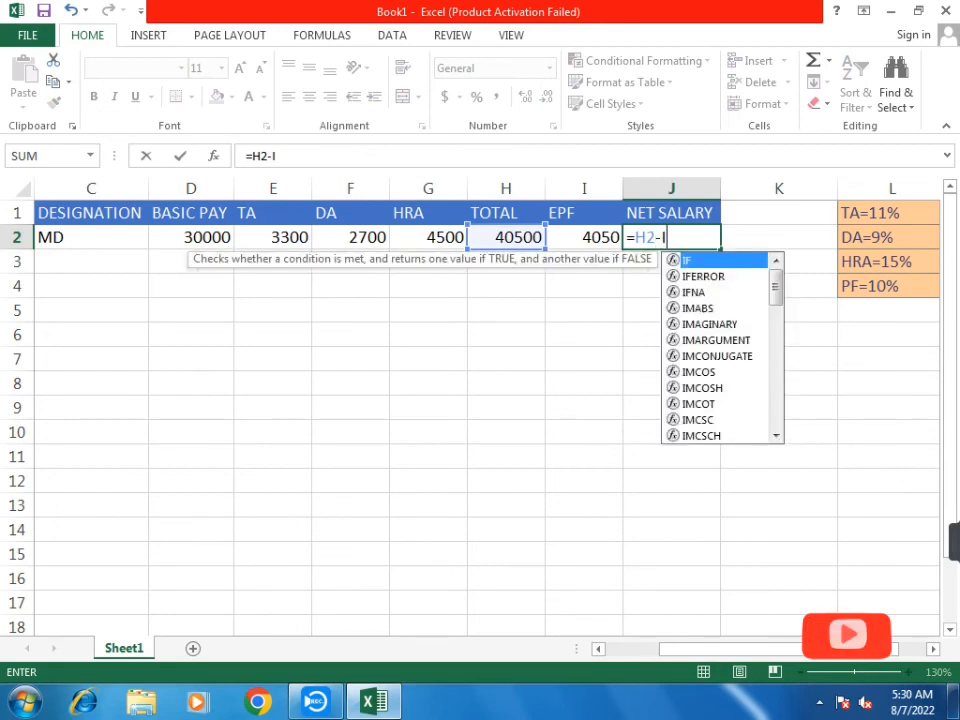
type("2")
key("Return")
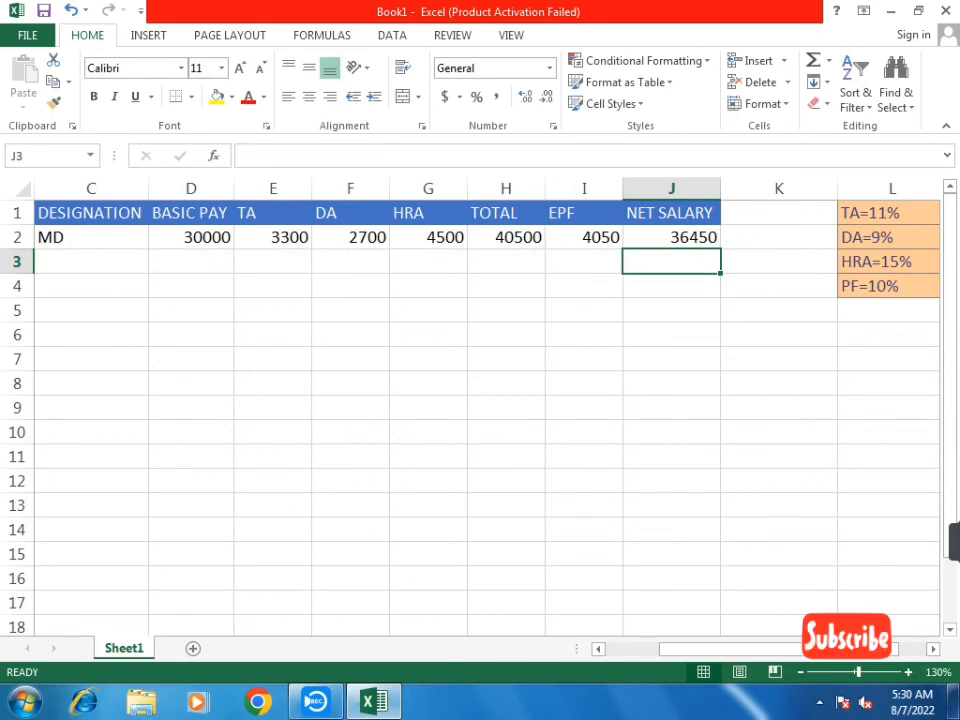
left_click_drag(795, 649, 742, 649)
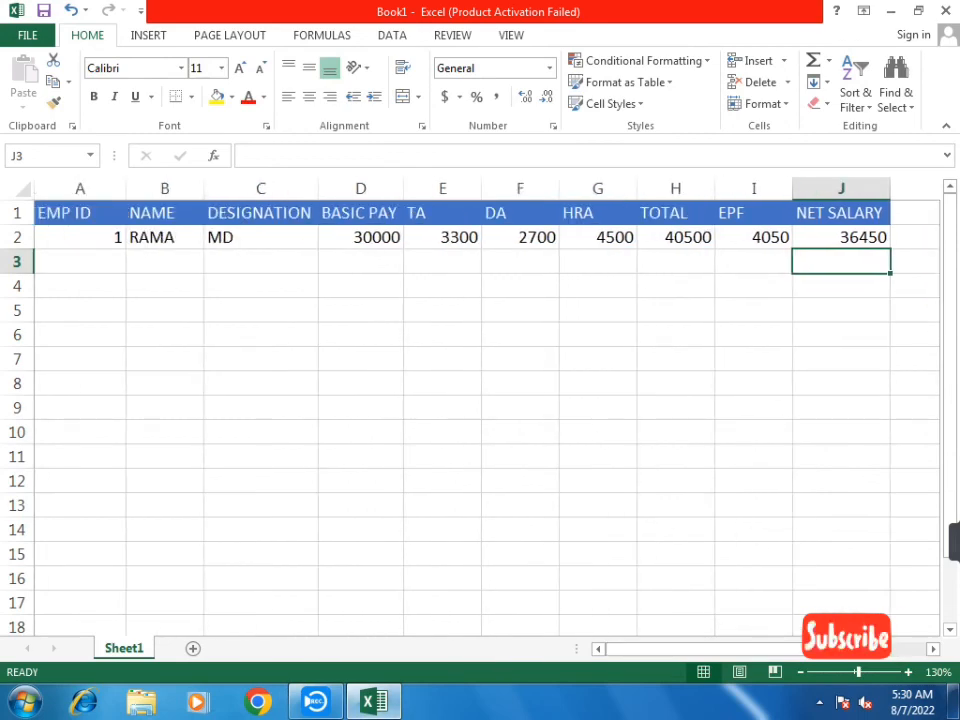
scroll(487, 406, "down", 2)
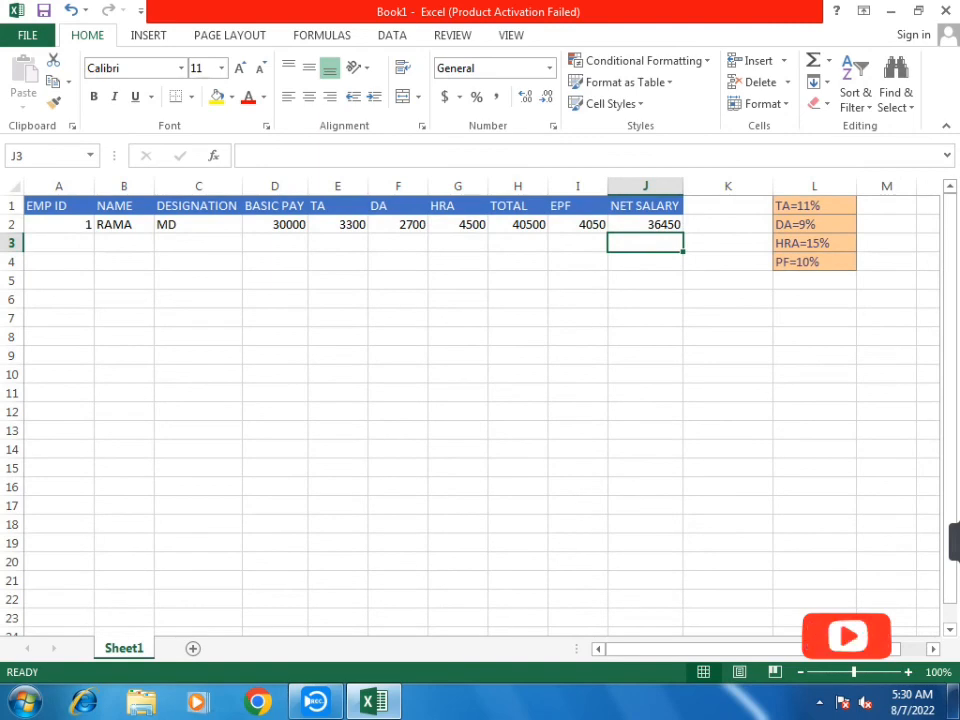
scroll(487, 406, "up", 1)
left_click_drag(765, 649, 732, 649)
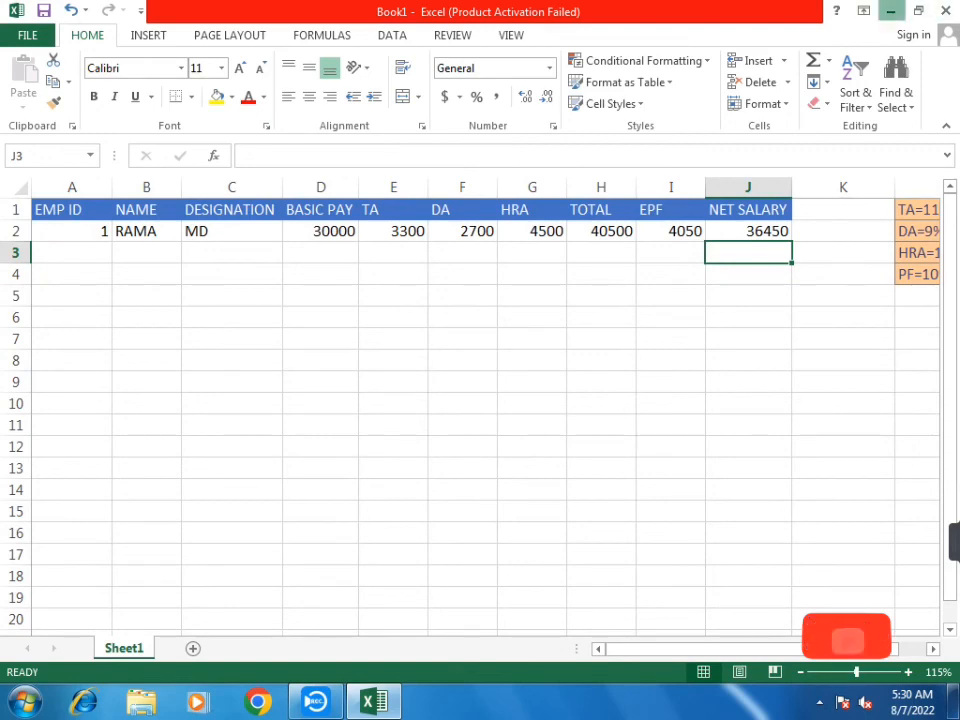
left_click(891, 11)
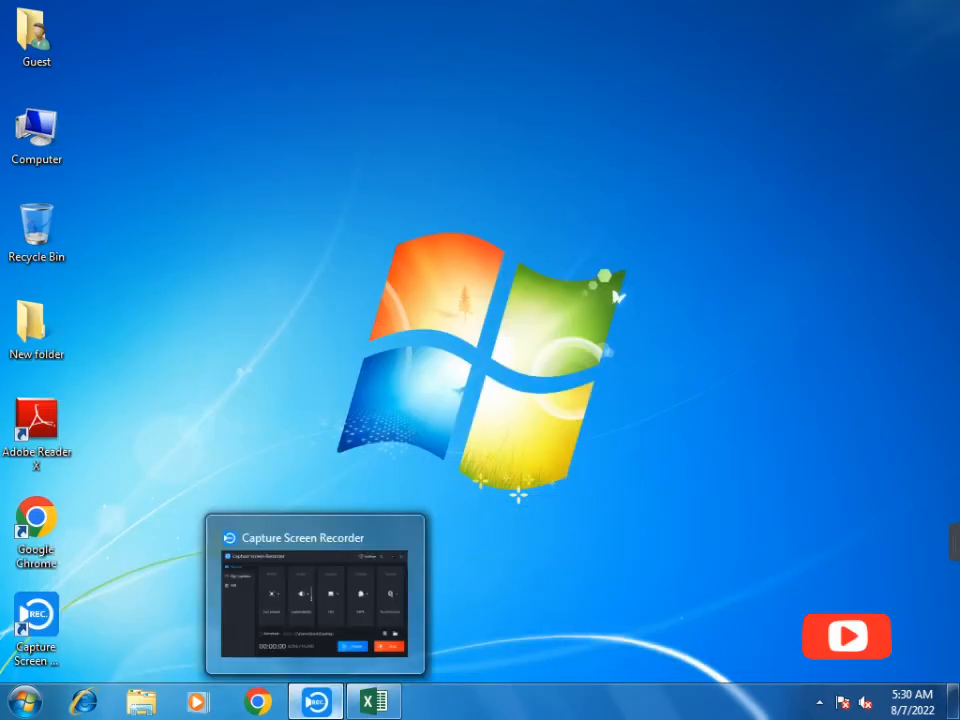